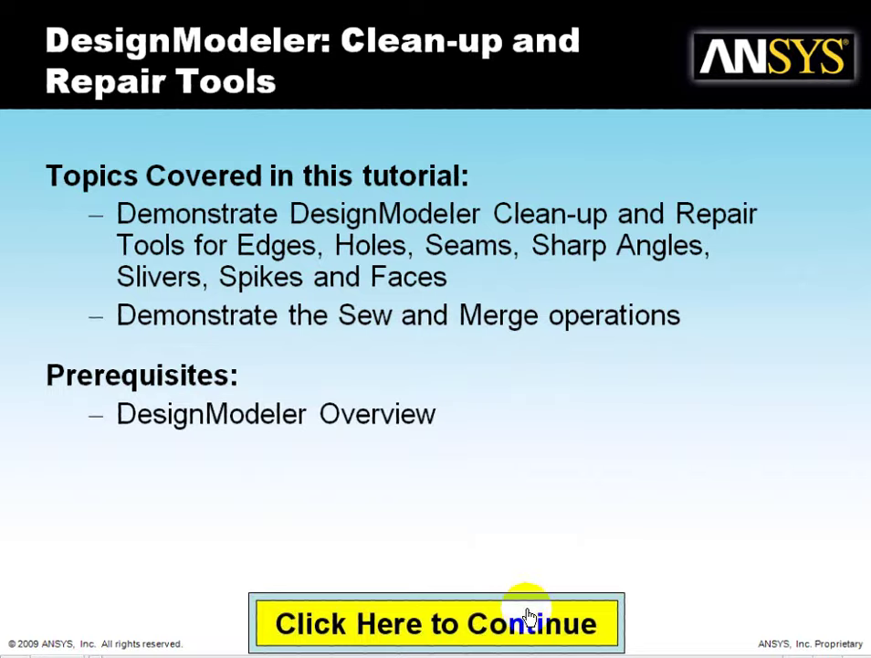
Advance past the tutorial title slide to the empty DM_Cleanup_and_Repair project schematic
left_click(529, 618)
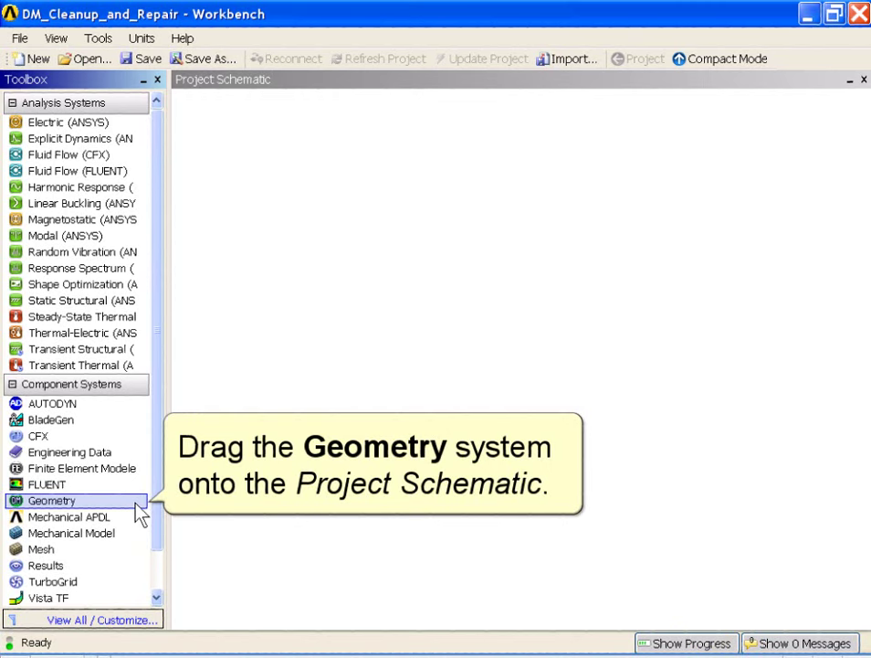
Add a Geometry system to the schematic and import cat_convert.x_t into its Geometry cell
mouse_move(136, 504)
left_mouse_down()
mouse_move(223, 218)
mouse_move(226, 225)
left_mouse_up()
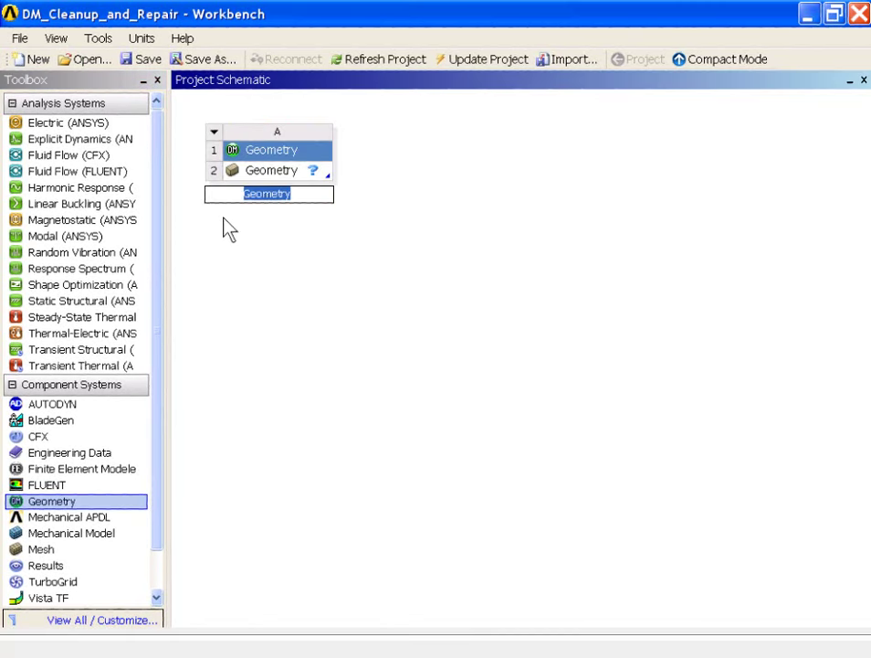
right_click(238, 170)
mouse_move(306, 202)
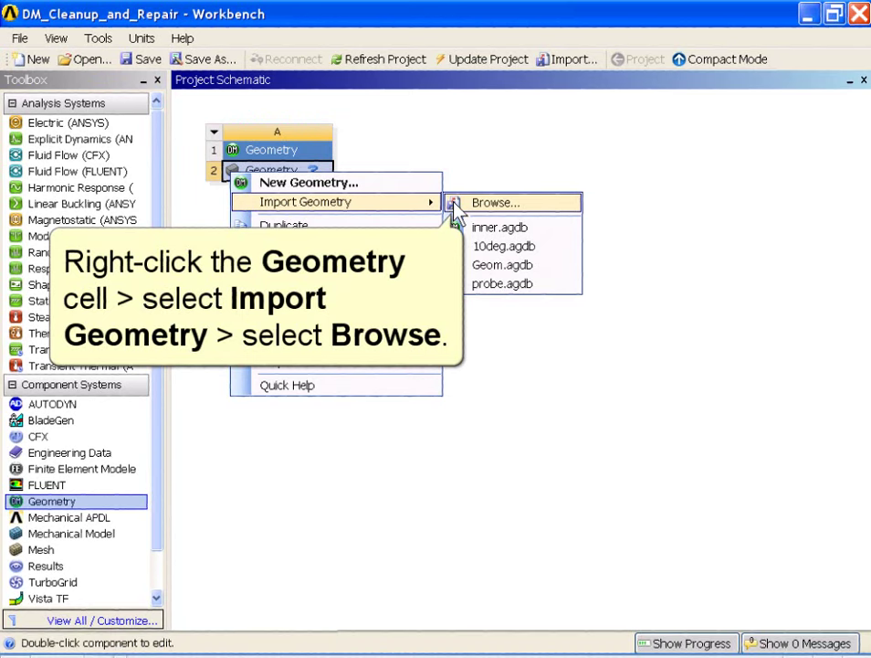
left_click(455, 203)
left_click(335, 168)
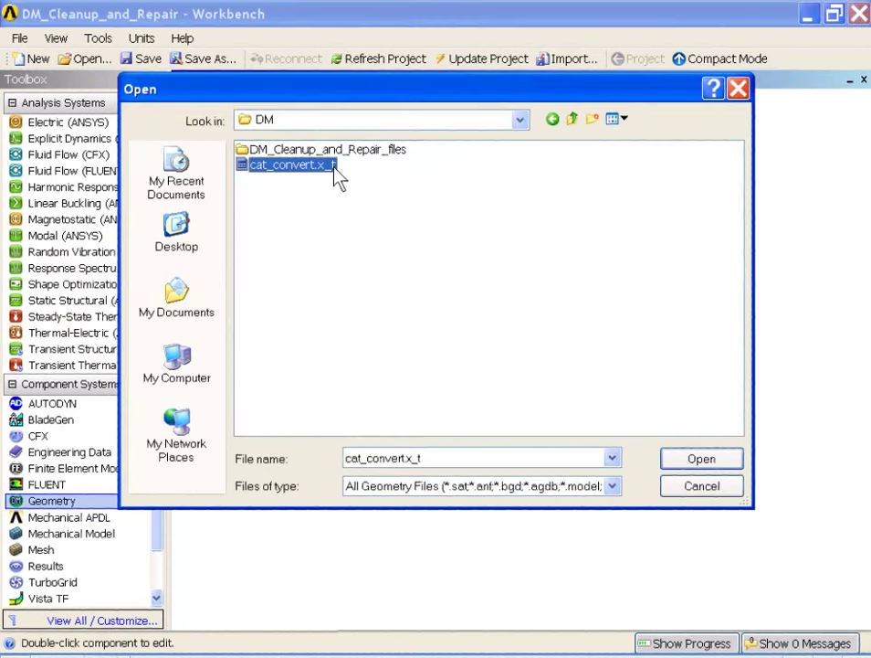
left_click(667, 459)
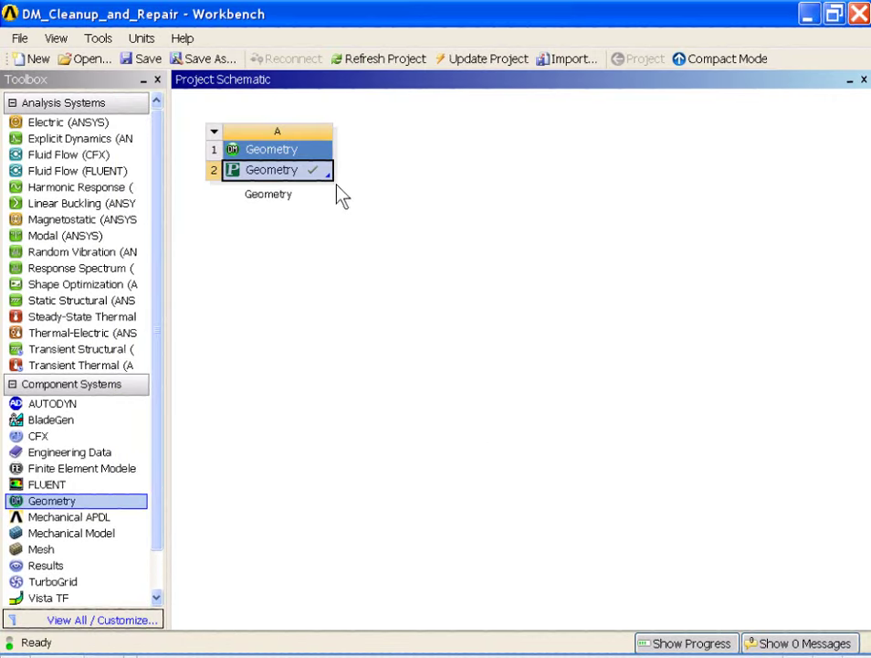
right_click(325, 173)
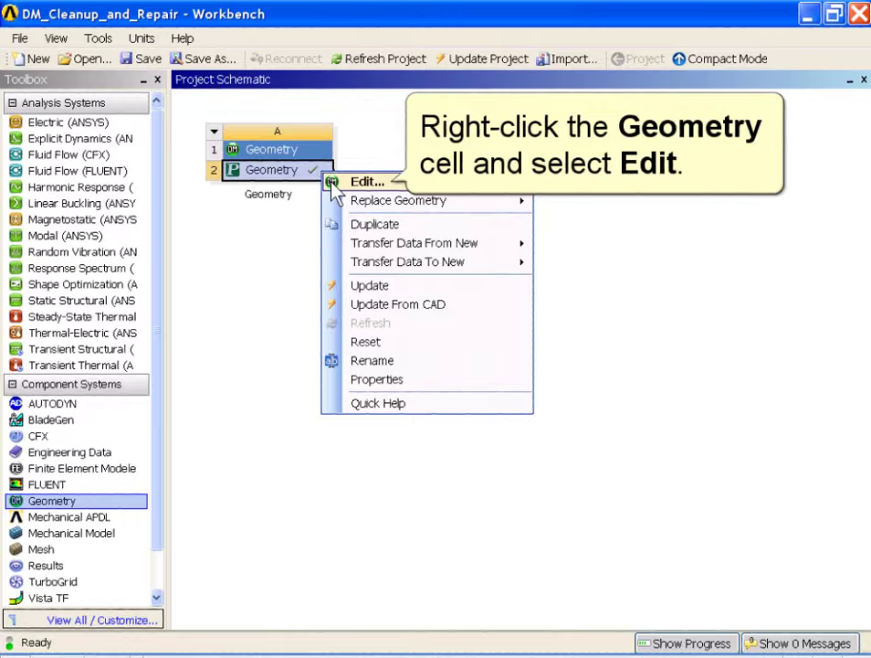
Open the geometry in millimetres, generate the 69-body import, and switch to wireframe display
left_click(334, 183)
left_click(352, 325)
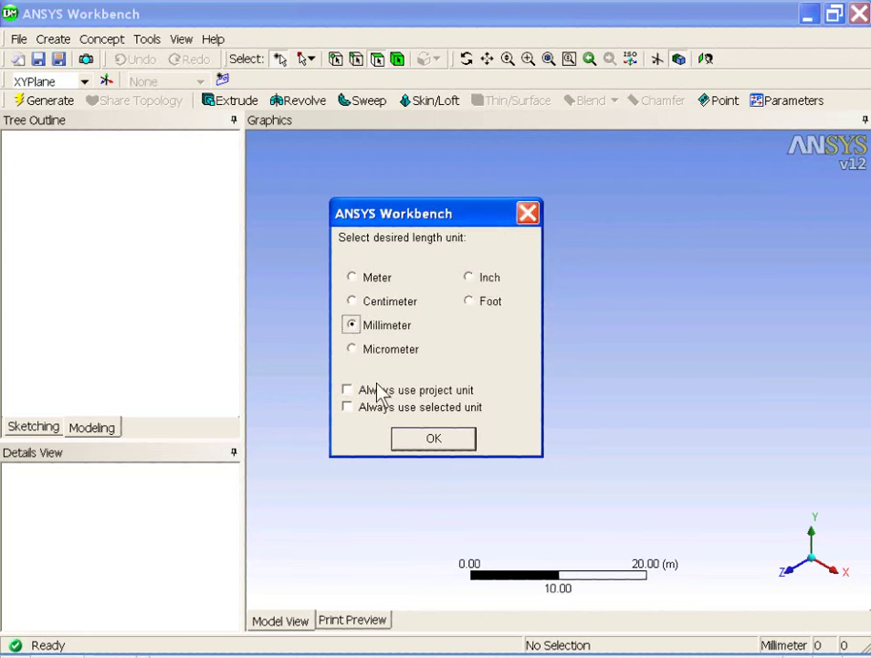
left_click(403, 438)
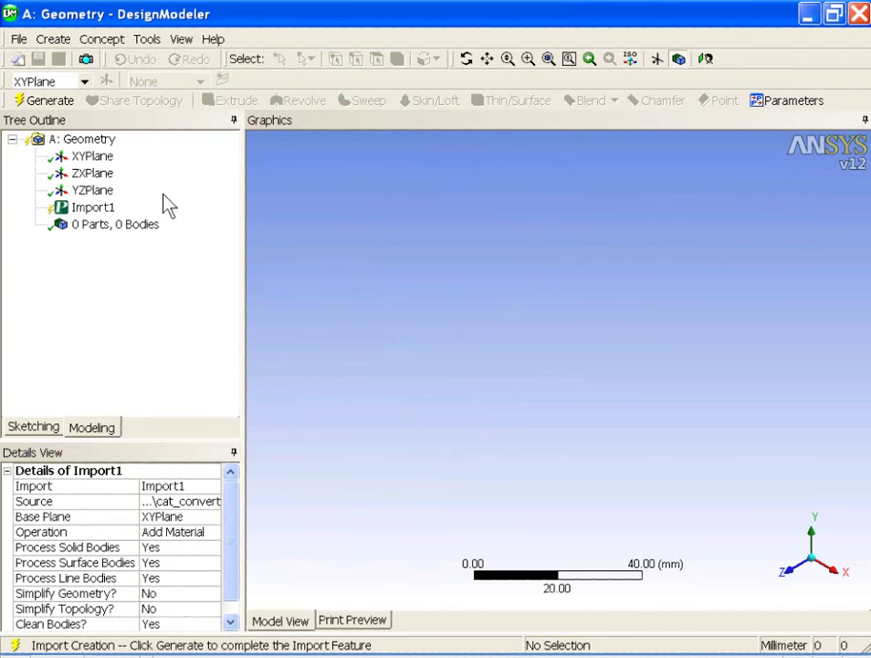
left_click(77, 104)
left_click(181, 39)
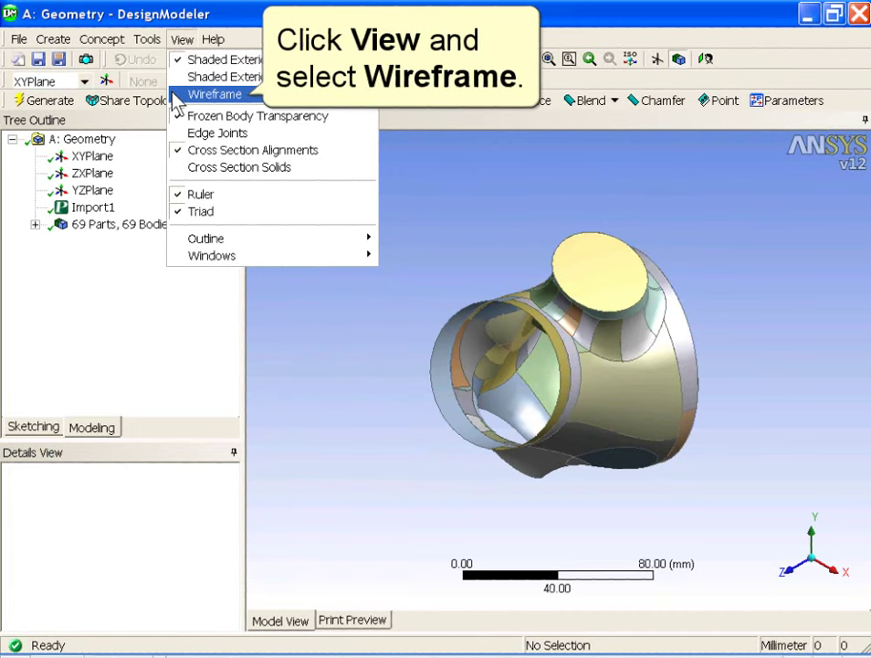
left_click(210, 94)
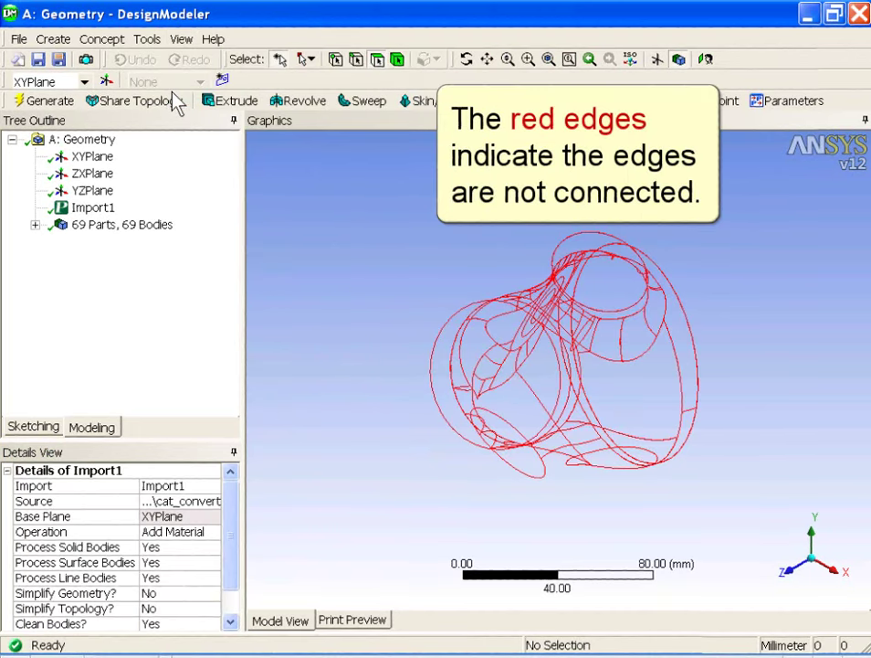
Create a new body operation of type Sew
left_click(71, 40)
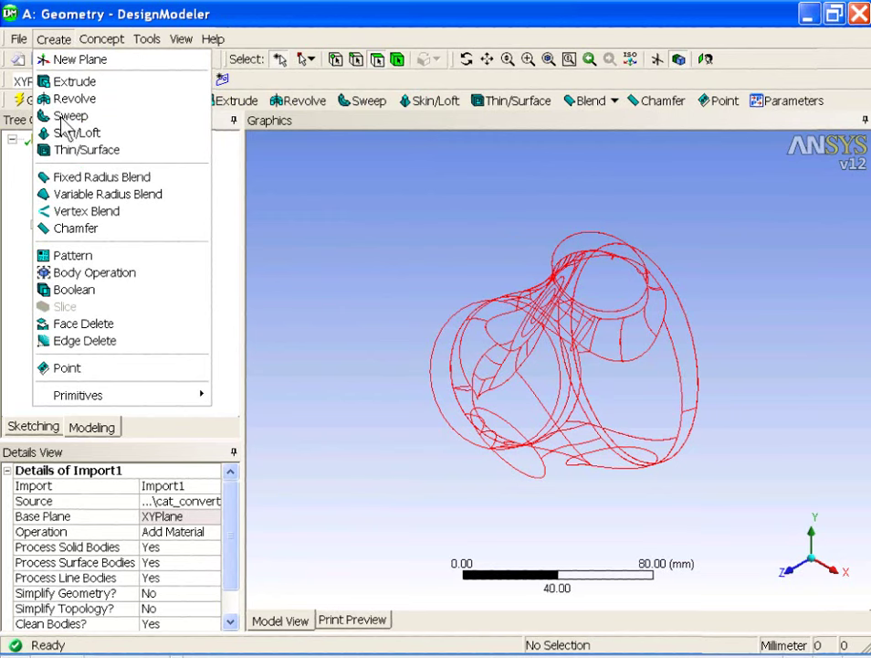
left_click(46, 276)
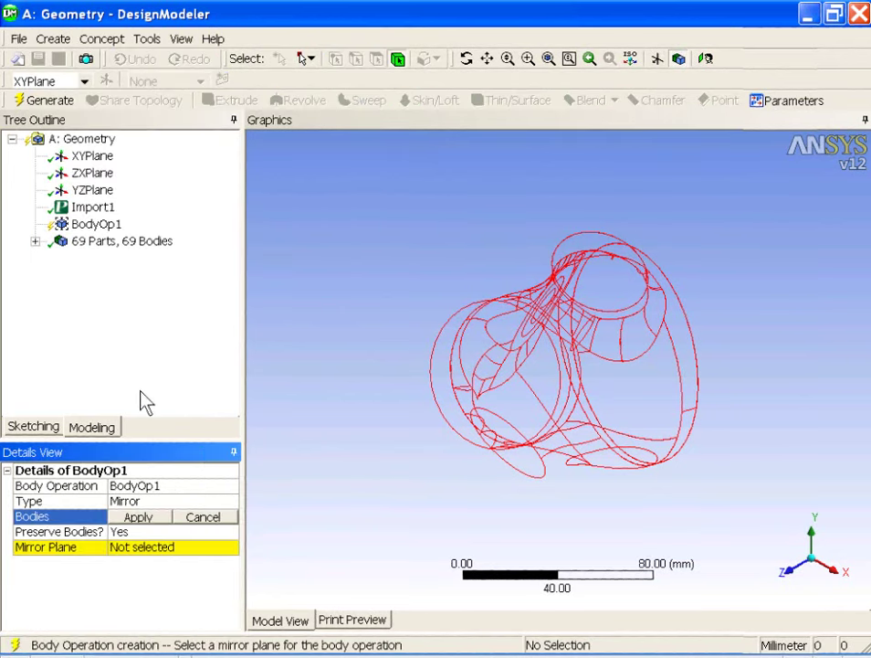
left_click(226, 502)
left_click(231, 502)
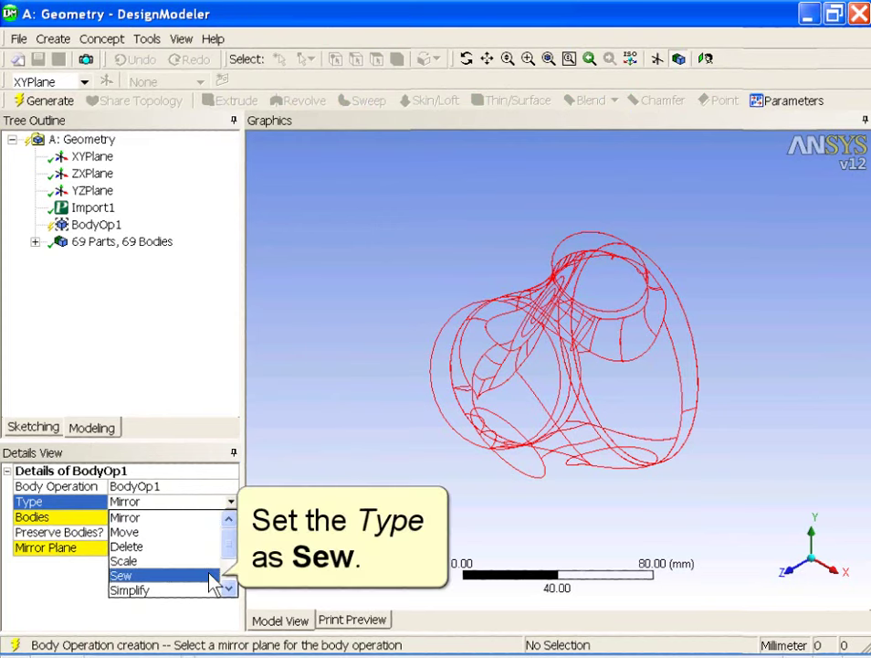
left_click(122, 575)
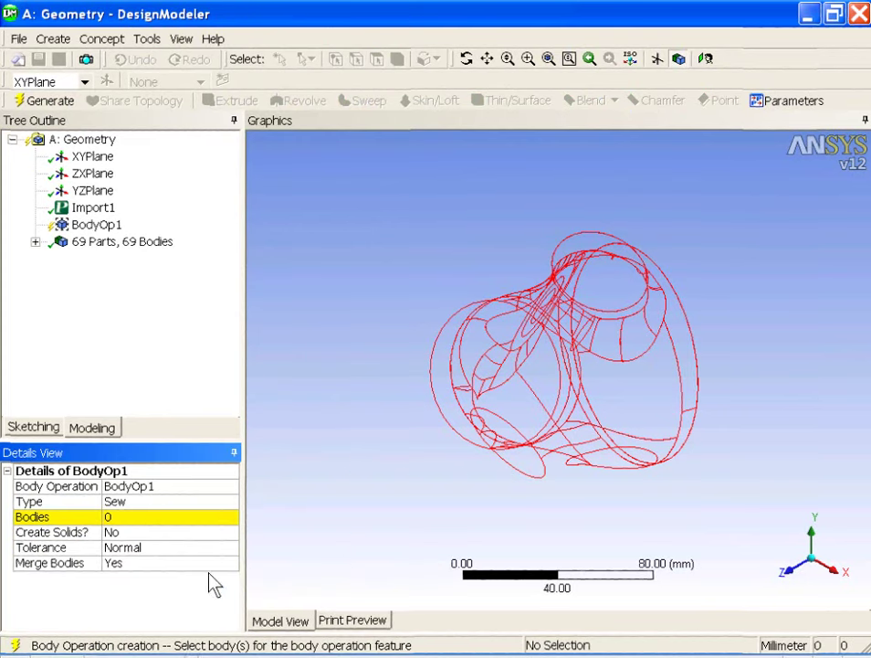
Apply all 69 bodies to the sew, generate it, and inspect the resulting surface body
right_click(436, 389)
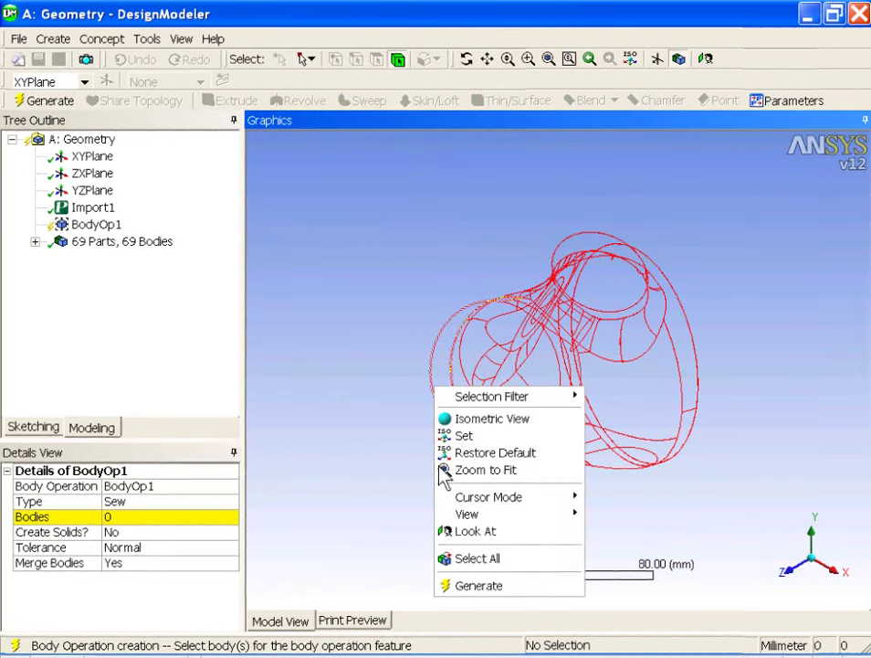
left_click(475, 558)
left_click(152, 517)
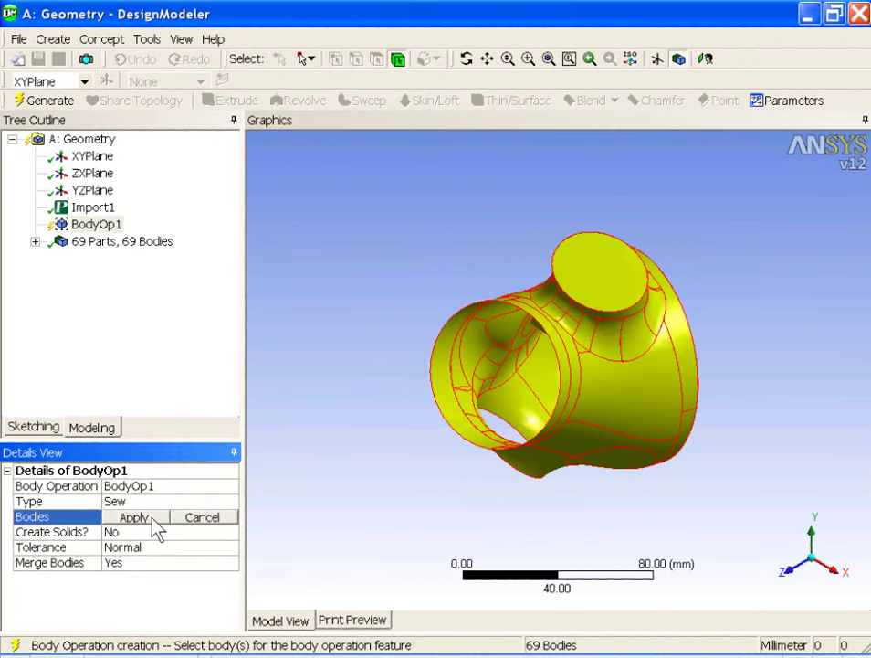
left_click(153, 522)
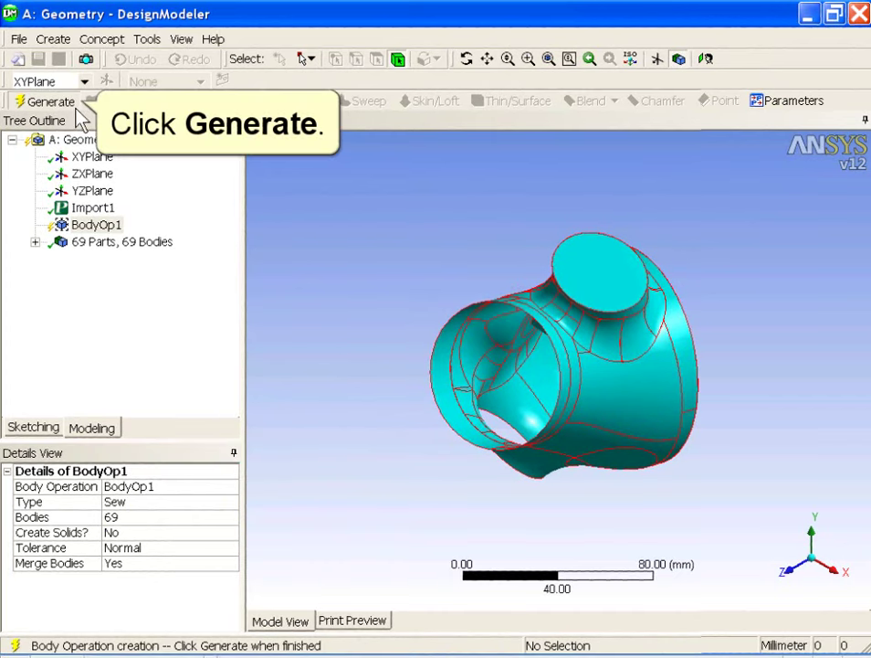
left_click(47, 101)
left_click(35, 241)
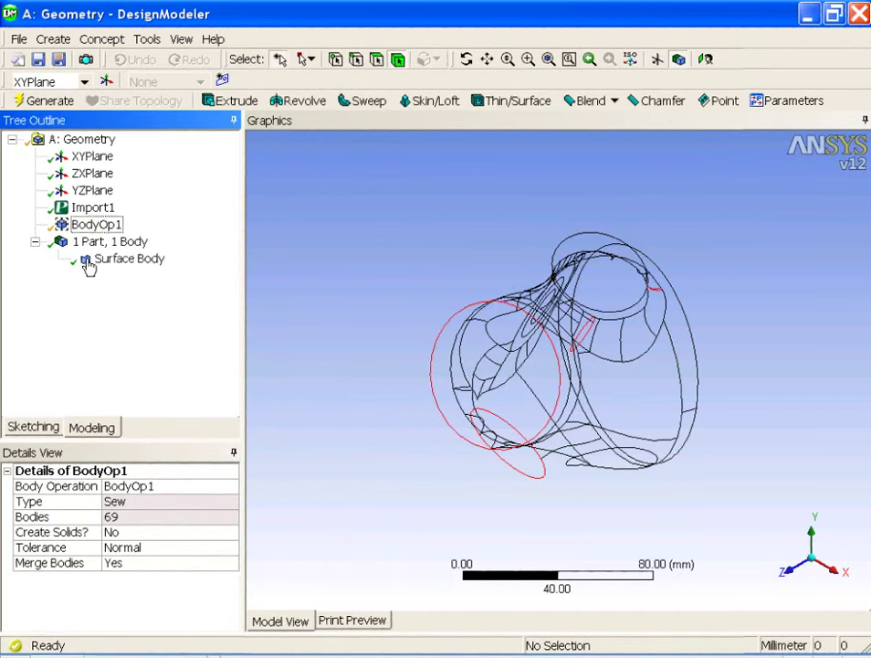
left_click(88, 261)
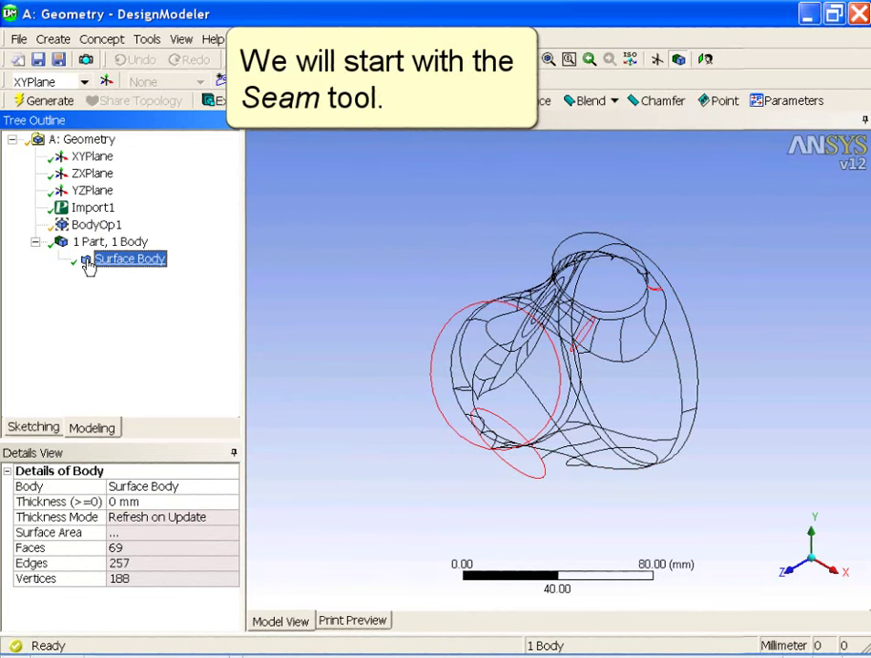
Repair Seams with Find set to Yes, fixing the 0.94478 mm Seam 1; confirm 253 edges
left_click(147, 38)
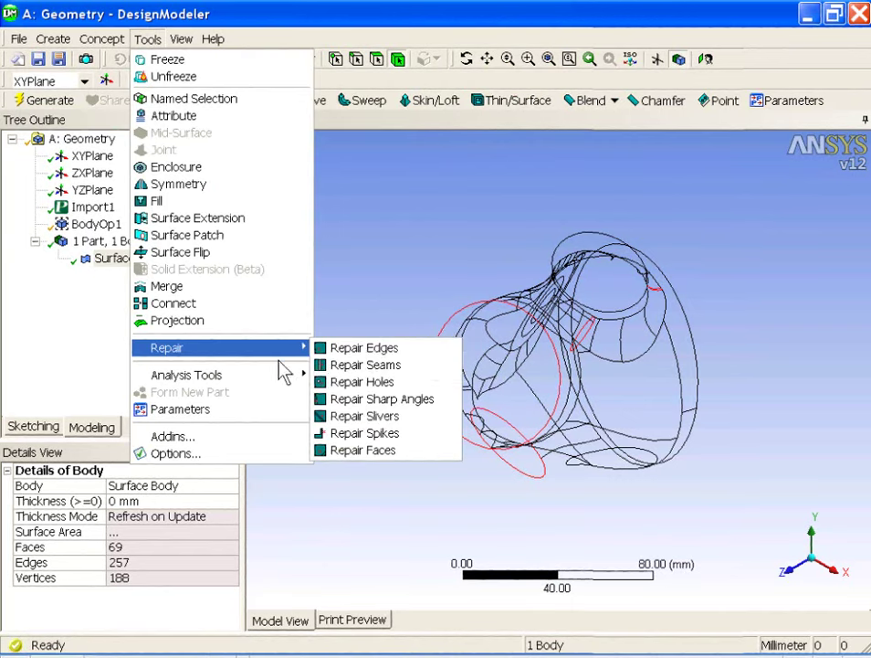
mouse_move(167, 347)
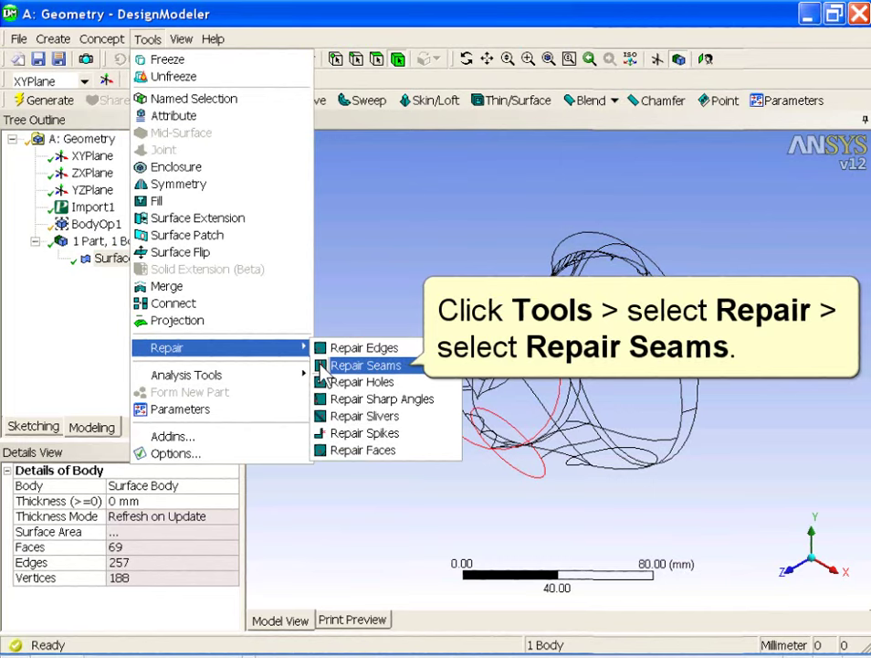
left_click(324, 366)
left_click(230, 548)
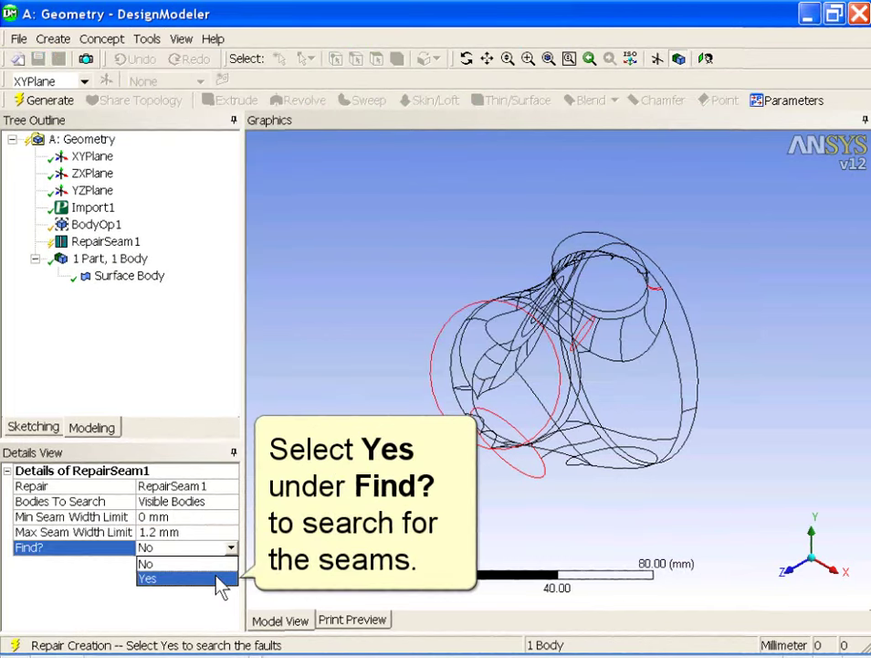
left_click(221, 579)
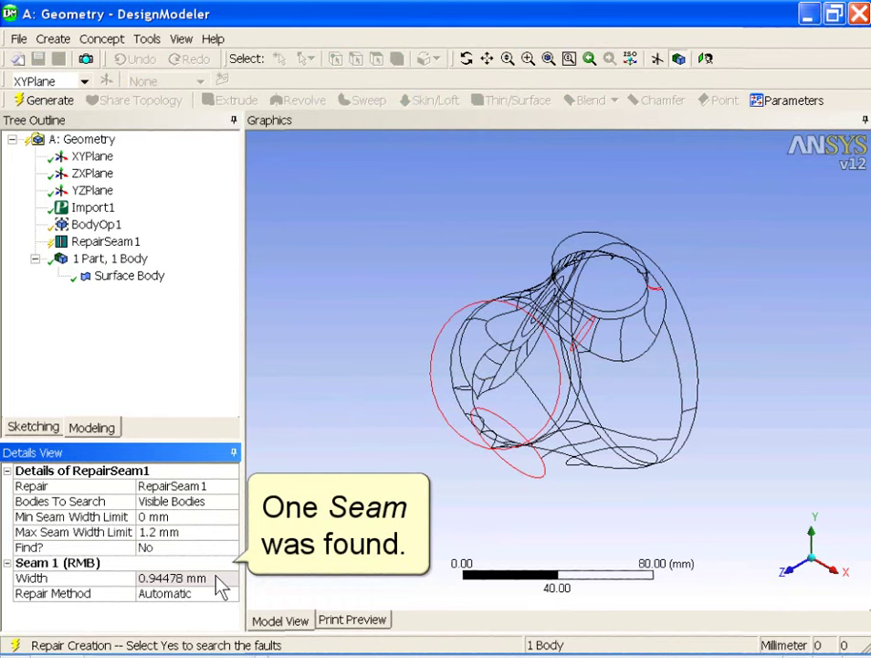
left_click(166, 564)
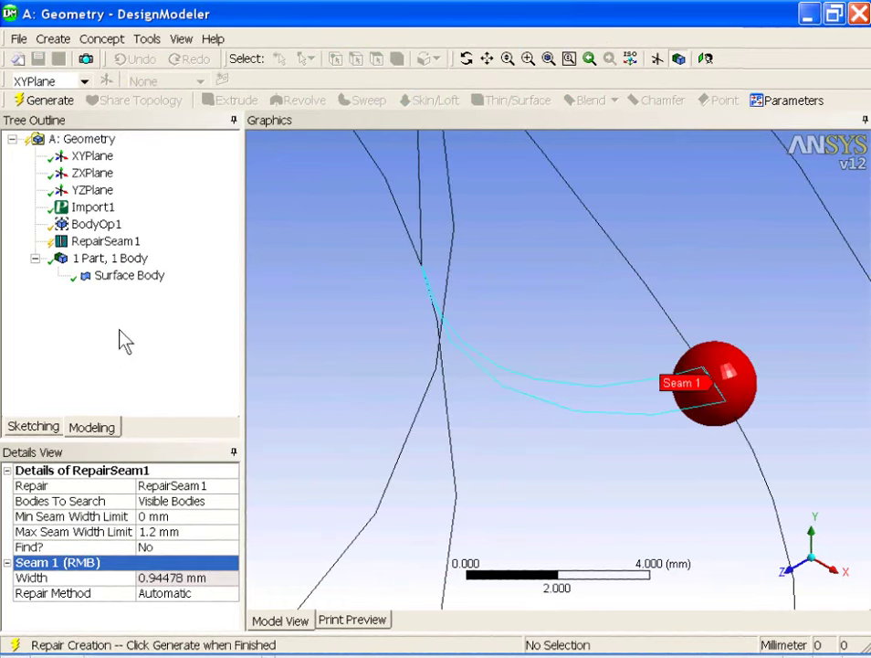
left_click(77, 106)
left_click(116, 534)
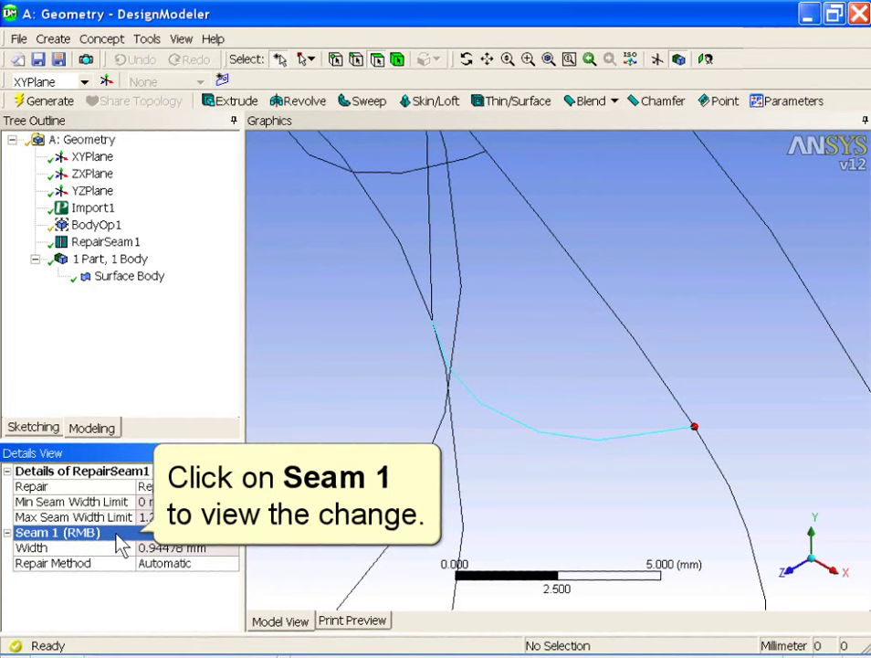
left_click(86, 282)
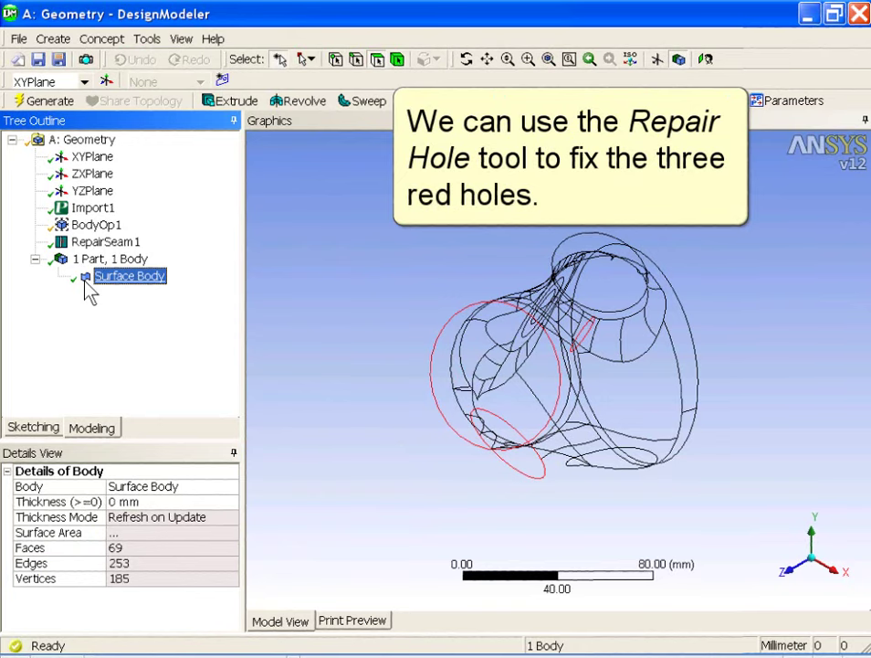
Find the 25.153, 58.437 and 89.226 mm holes with Repair Holes and patch them
left_click(147, 40)
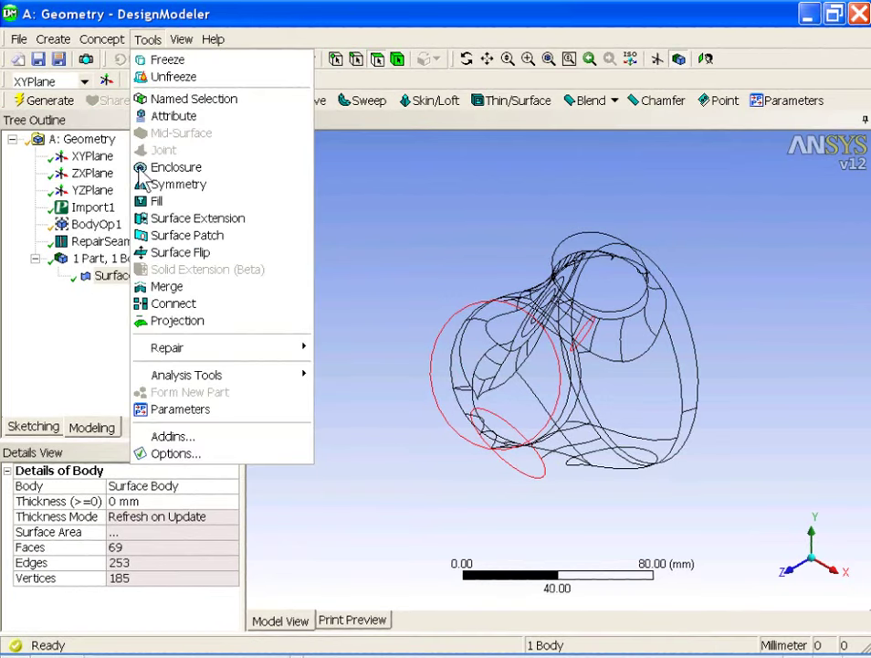
mouse_move(167, 347)
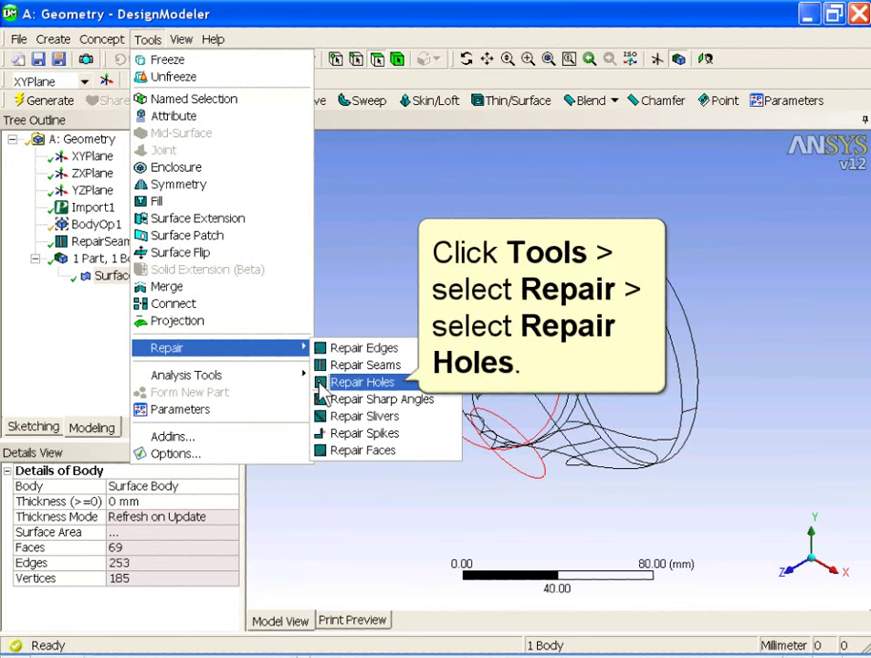
left_click(361, 382)
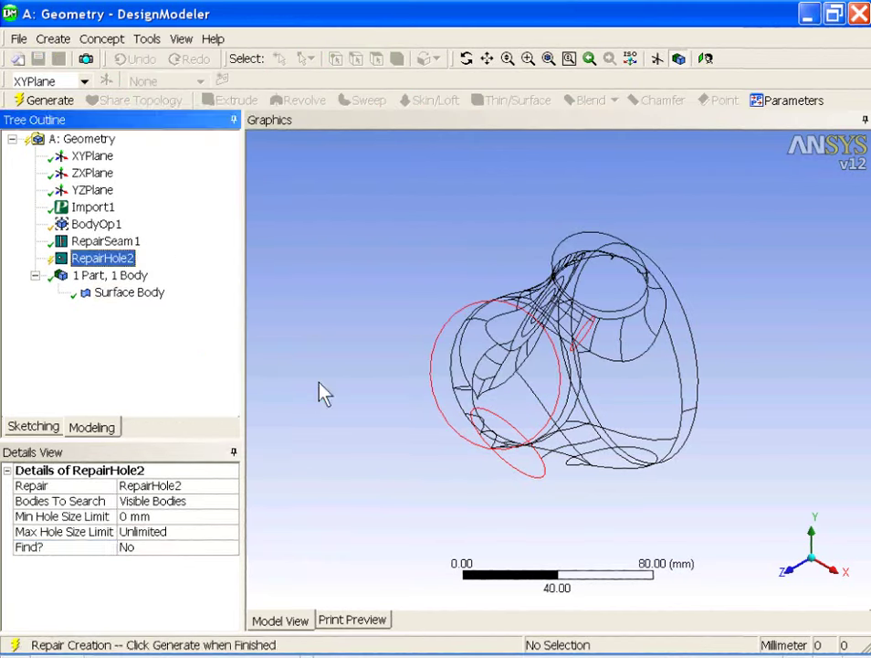
left_click(230, 546)
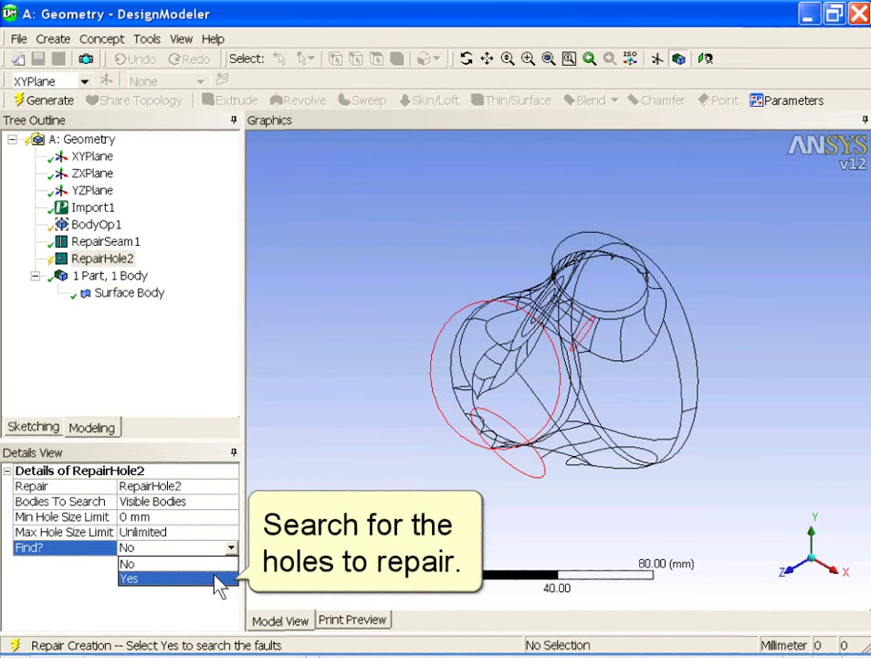
left_click(219, 579)
left_click(231, 622)
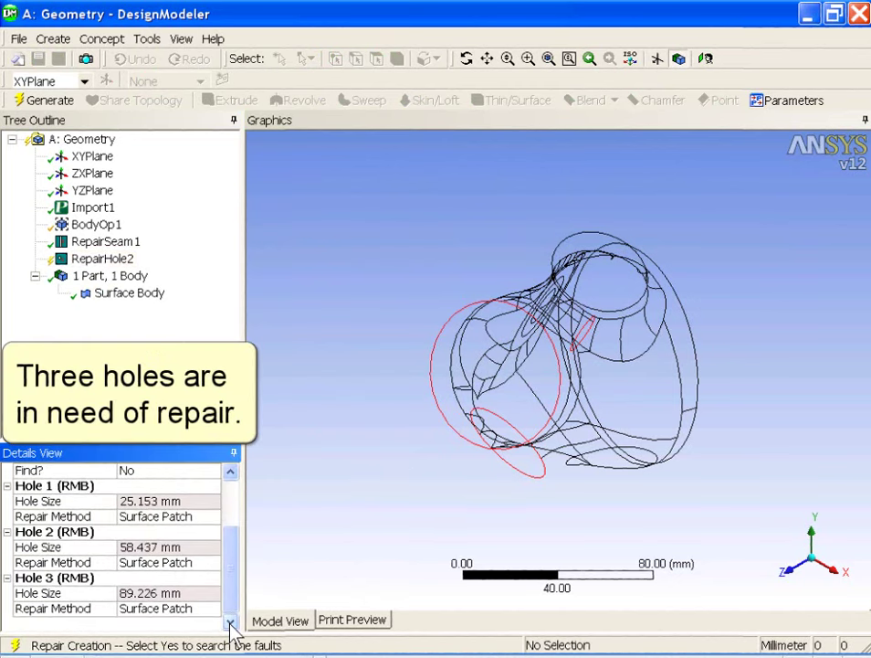
left_click(102, 490)
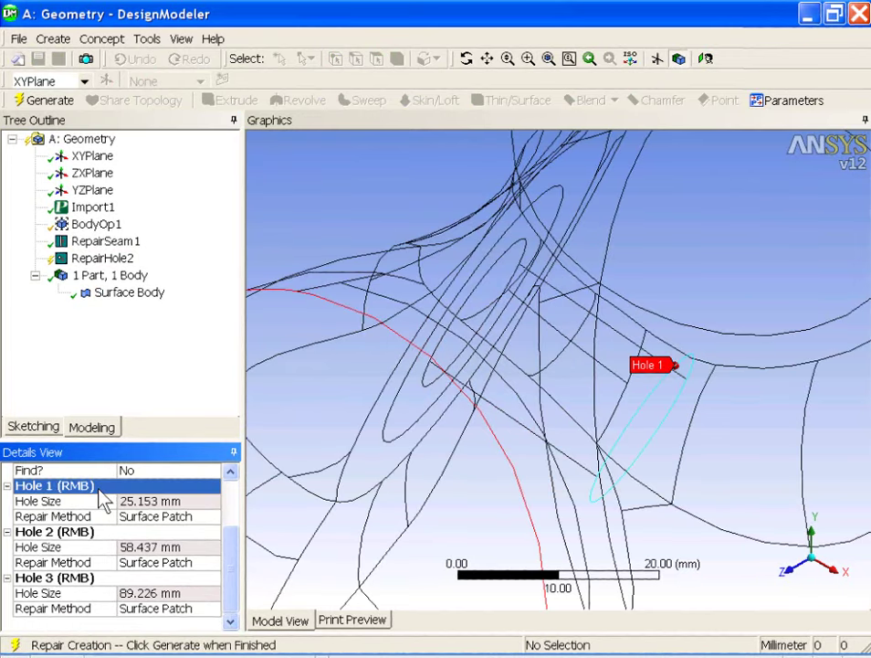
left_click(104, 534)
left_click(103, 577)
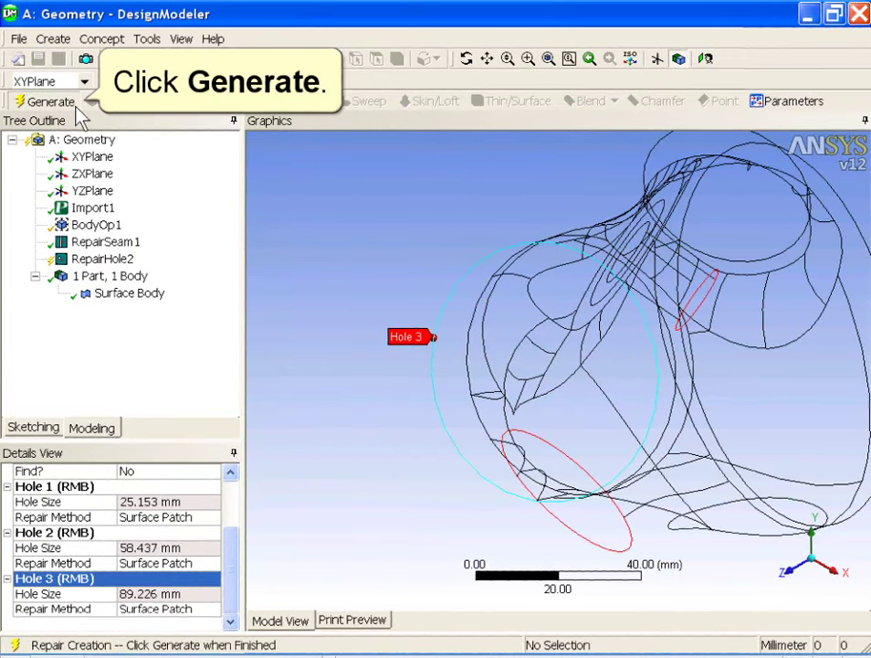
left_click(77, 106)
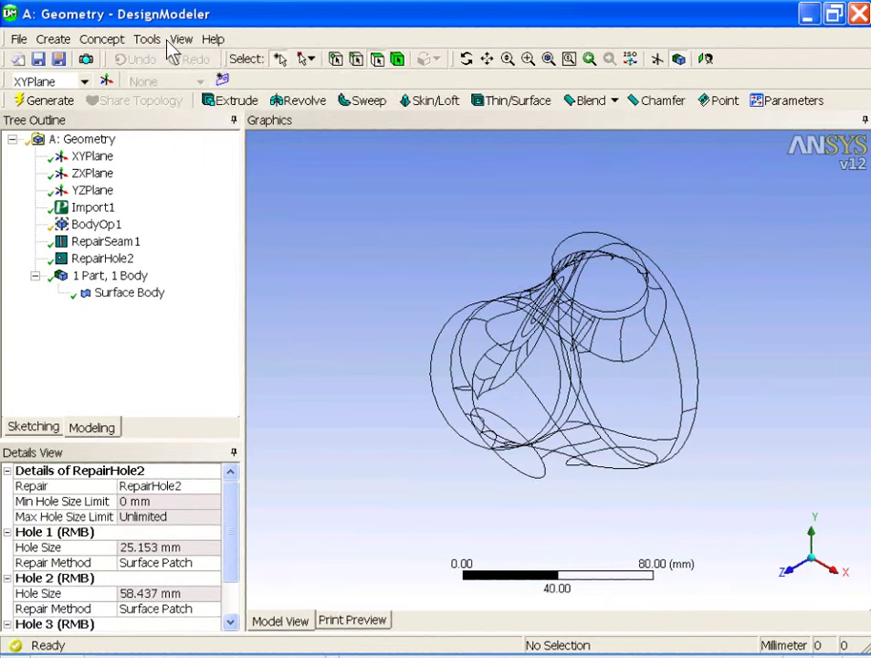
left_click(182, 38)
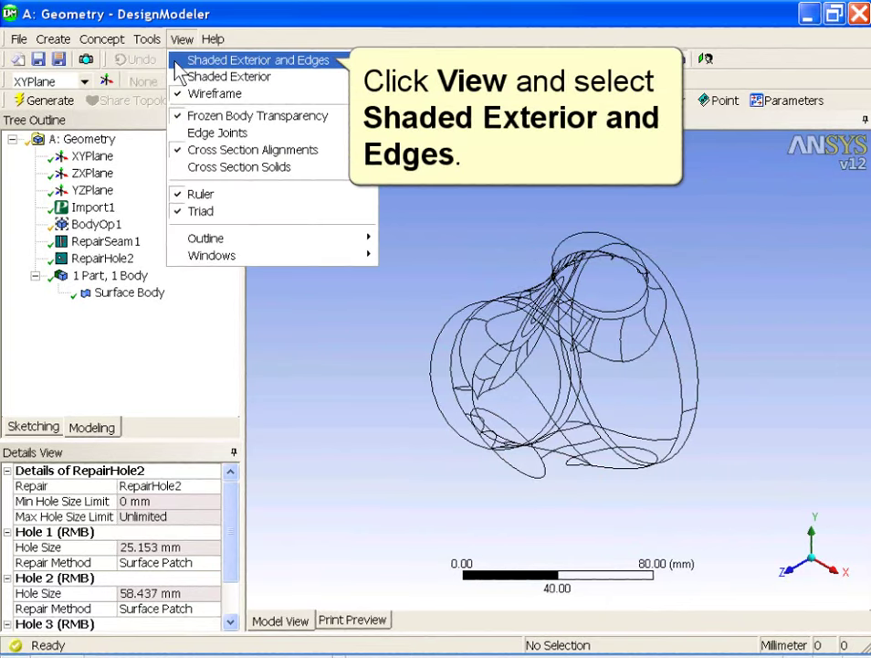
Switch the display to Shaded Exterior and Edges
left_click(176, 62)
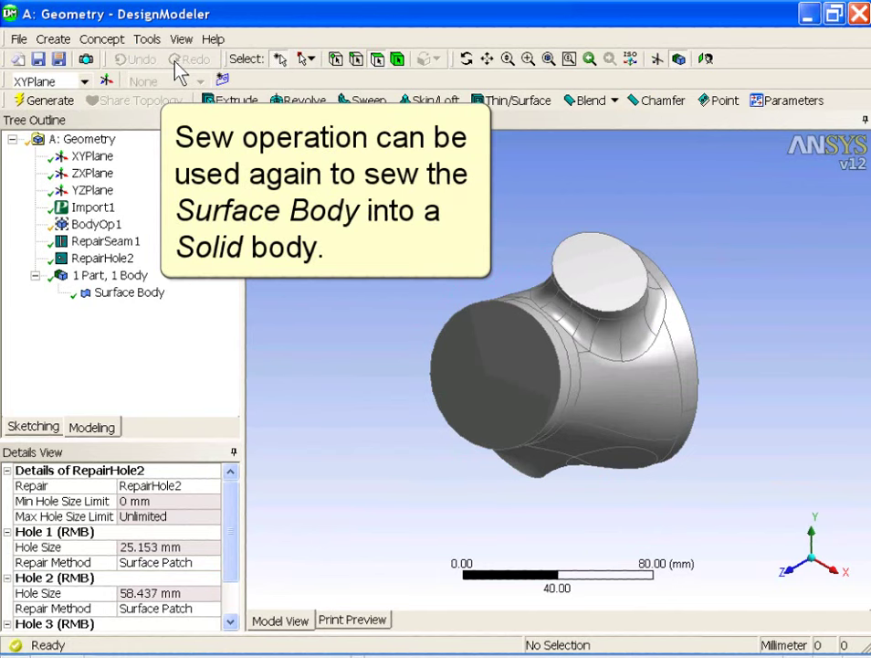
Add a Sew operation on the Surface Body with Create Solids set to Yes and generate it
left_click(57, 38)
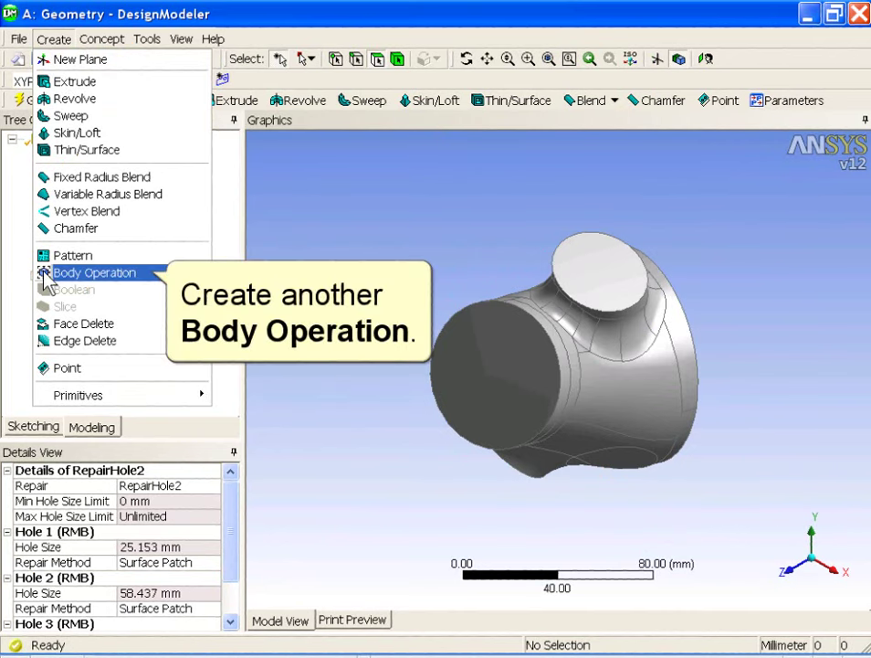
left_click(91, 272)
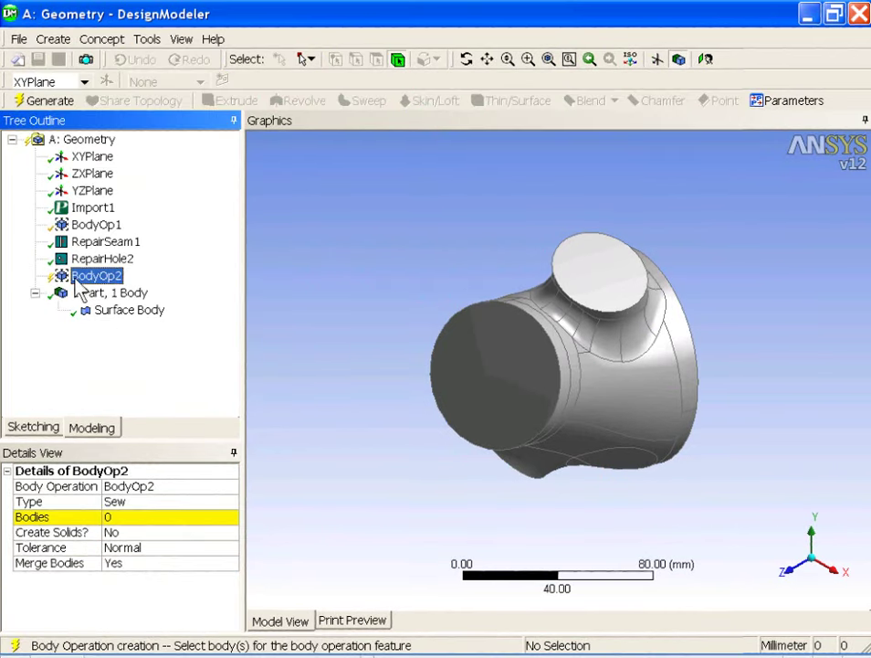
left_click(442, 367)
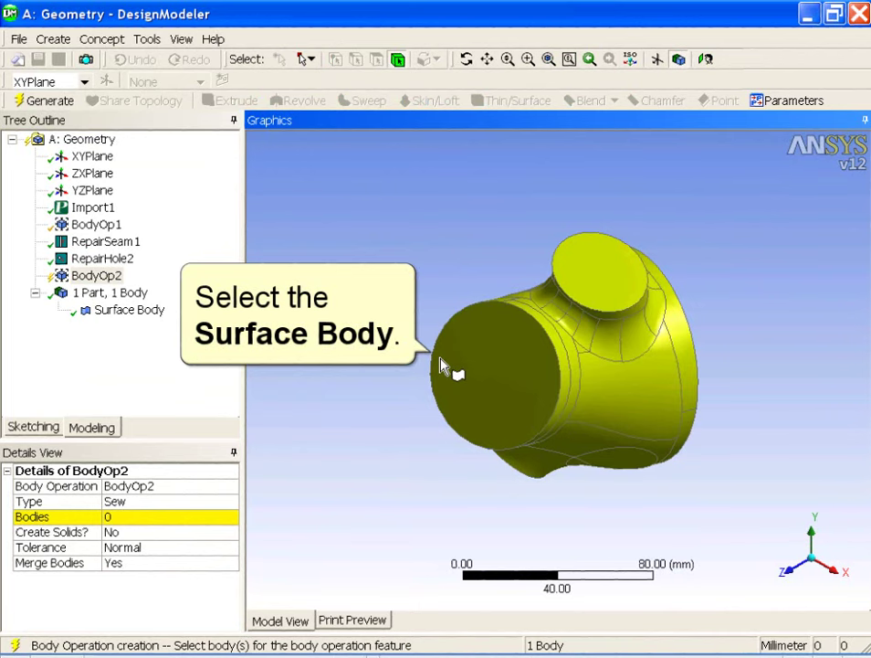
left_click(166, 517)
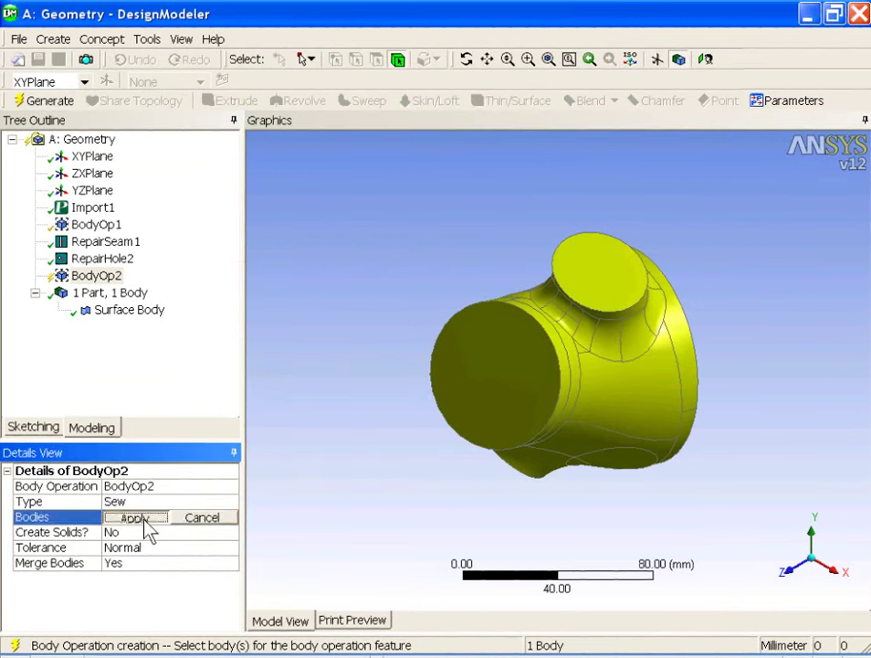
left_click(139, 517)
left_click(229, 533)
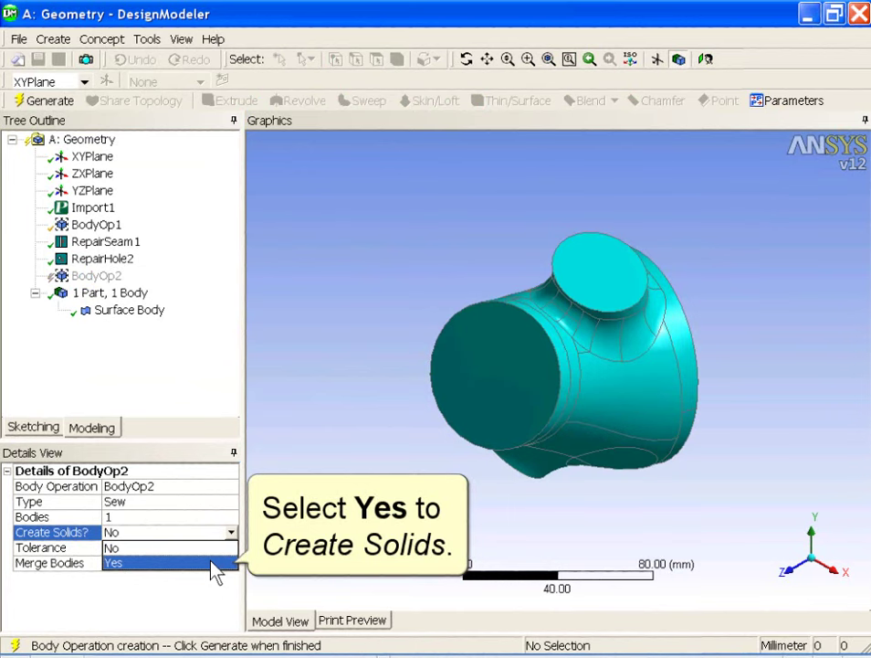
left_click(212, 563)
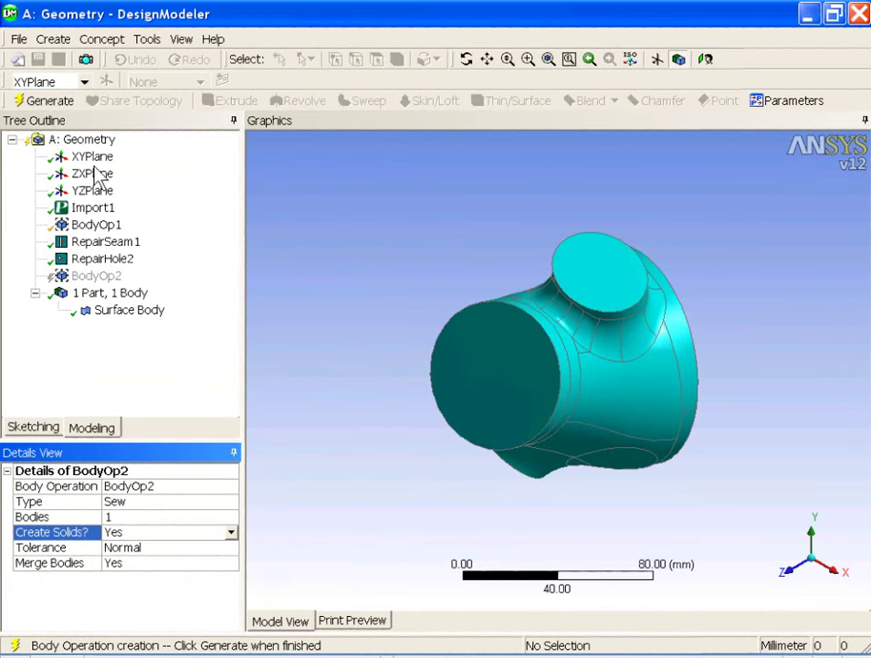
left_click(77, 104)
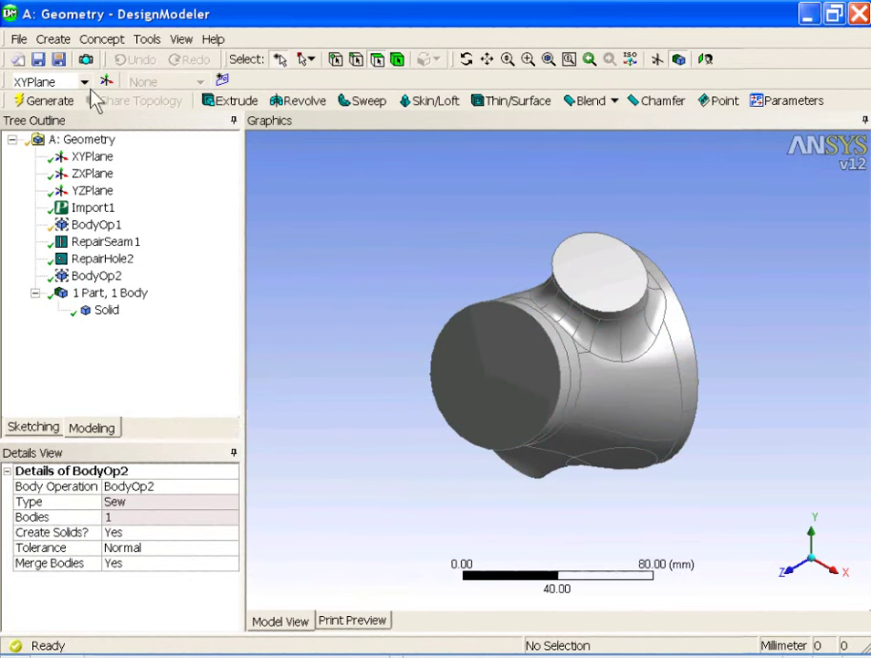
left_click(144, 39)
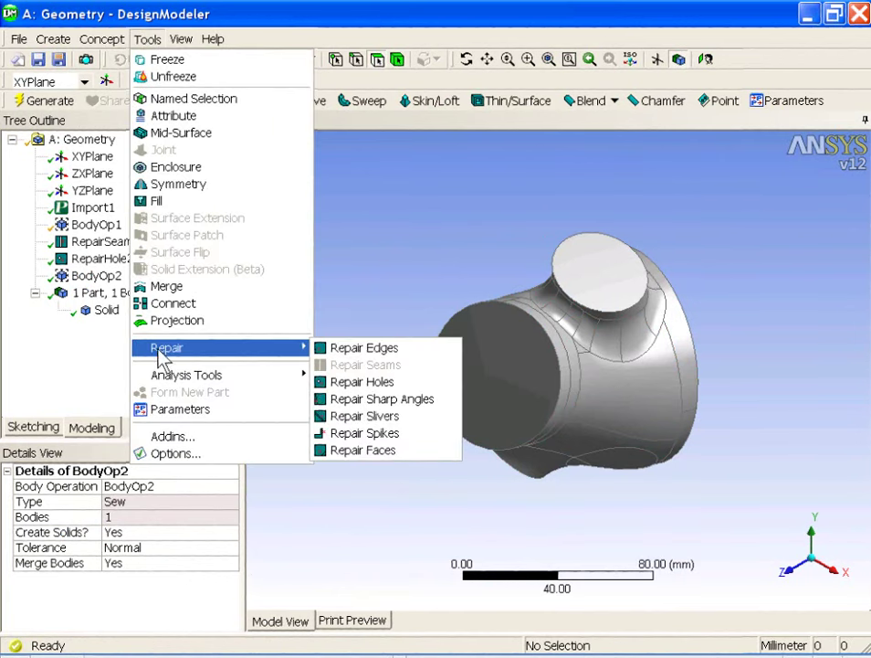
mouse_move(167, 347)
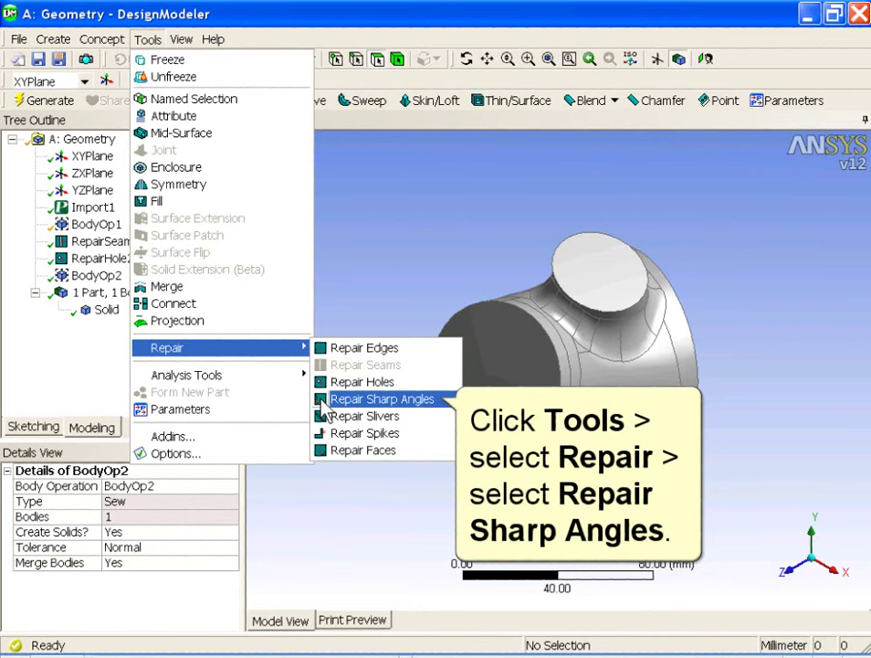
Start a sharp-angle repair, search the solid for sharp angles, and inspect the first one
left_click(324, 402)
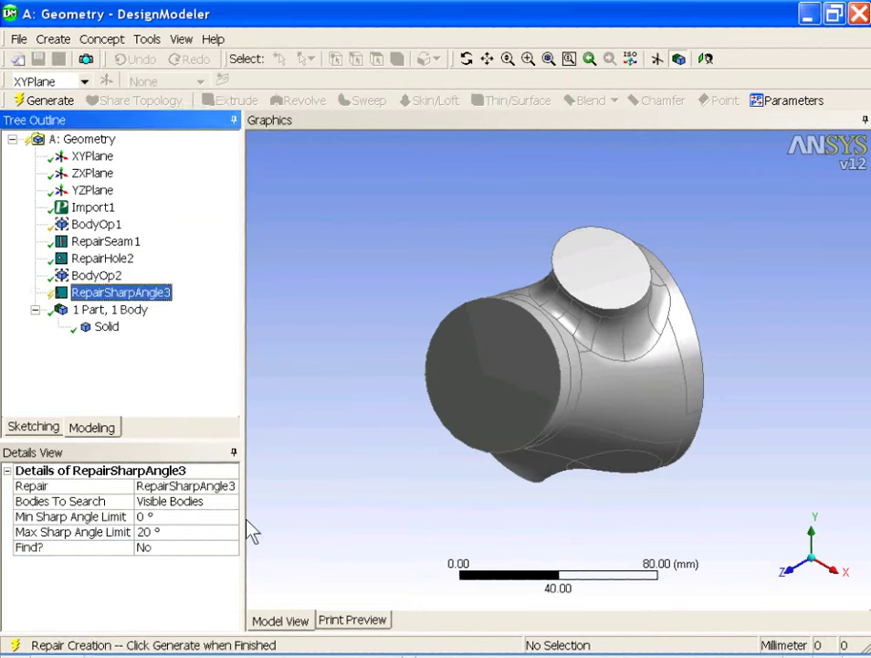
left_click(228, 547)
left_click(228, 584)
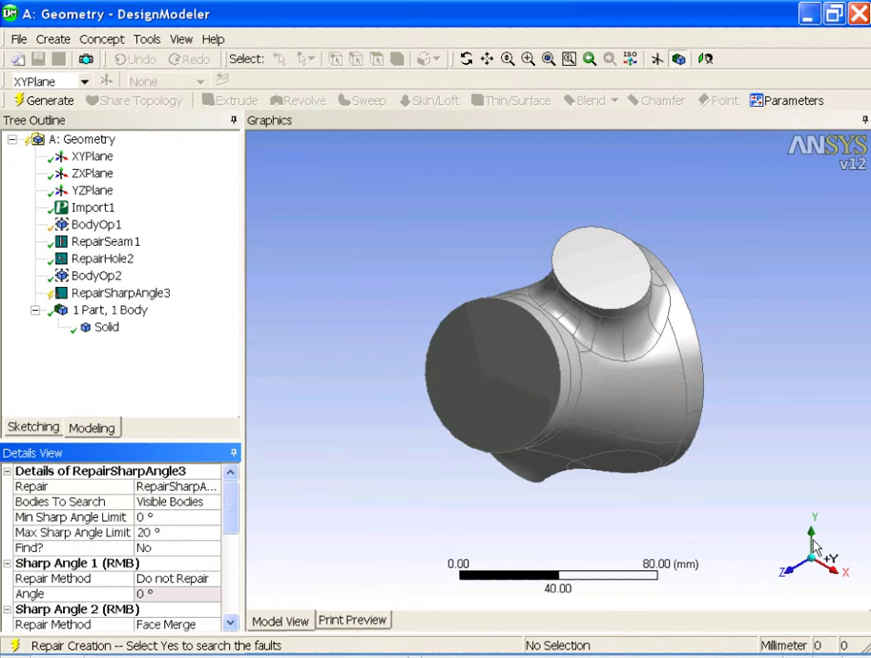
middle_click_drag(727, 555, 816, 548)
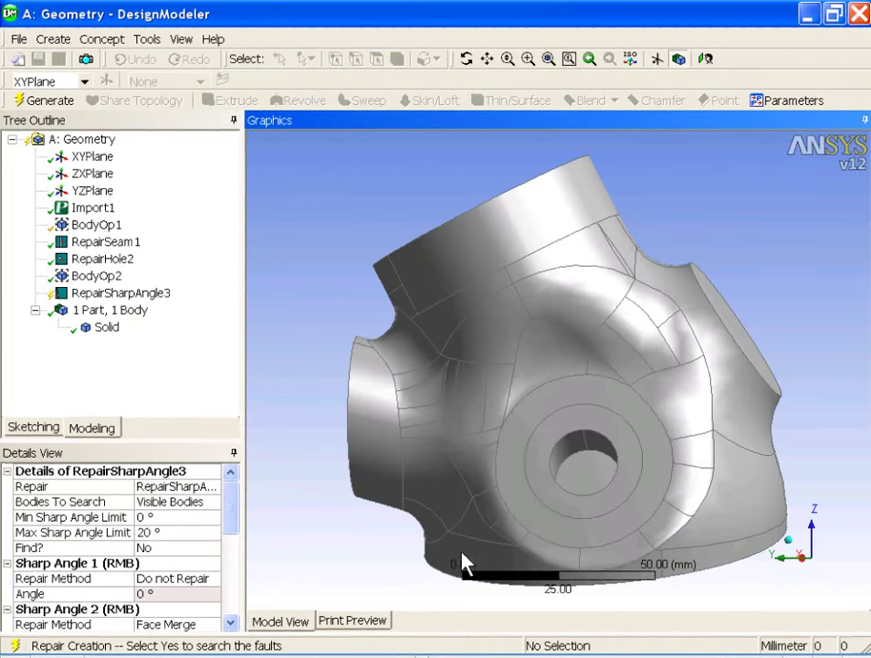
left_click(200, 562)
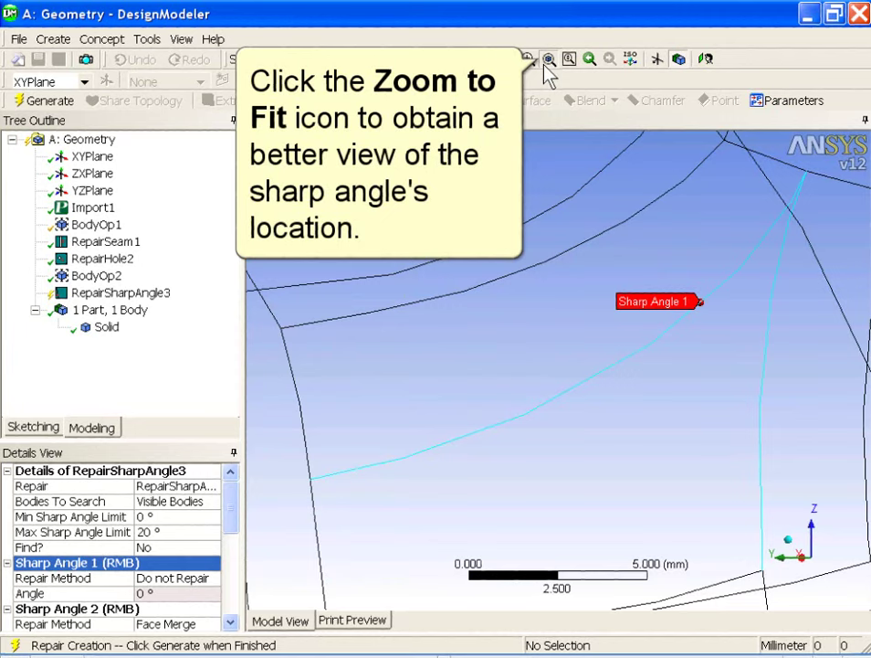
left_click(546, 61)
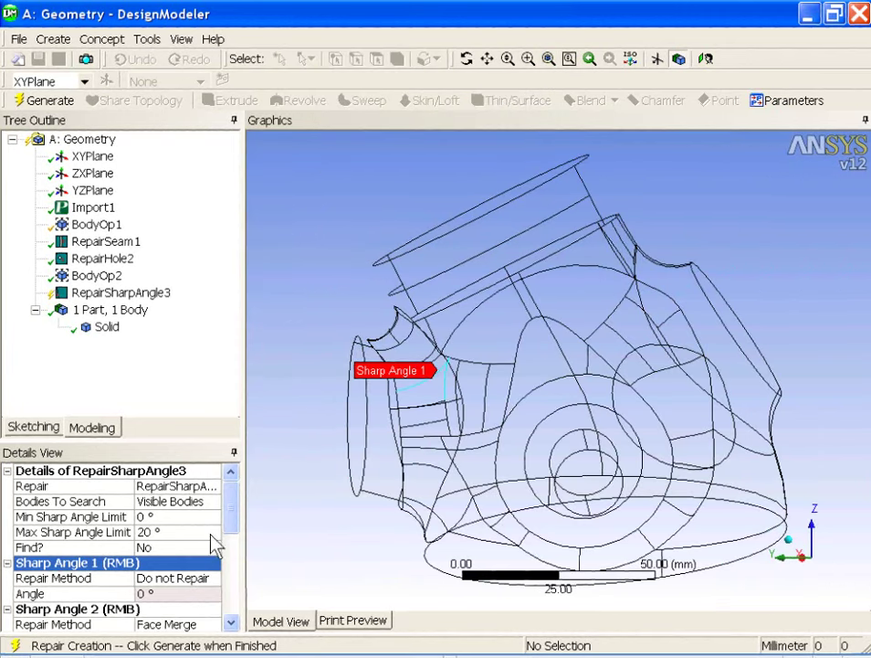
Review the remaining sharp angles, return to the full view, and generate the Face Merge repair
left_click(217, 610)
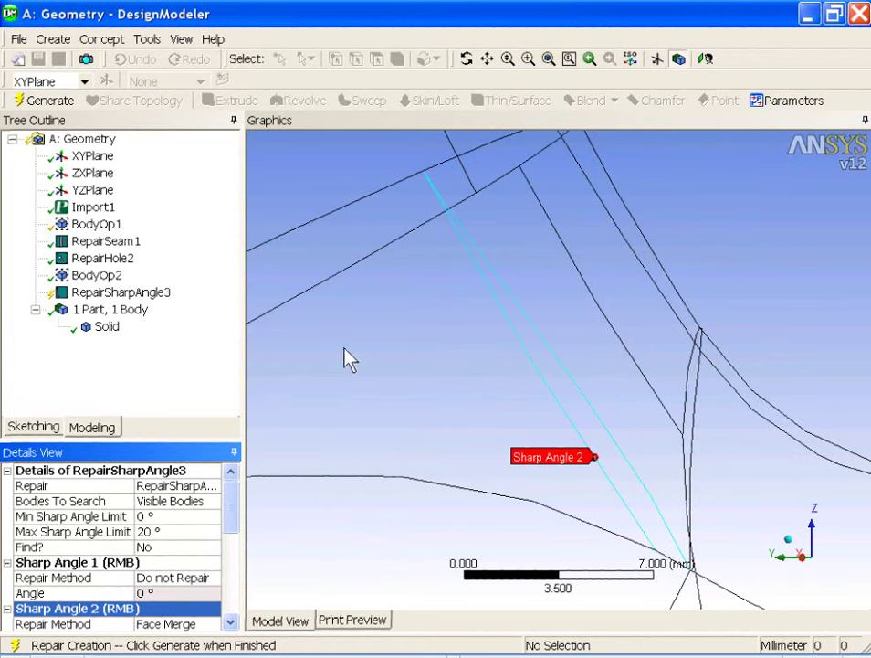
left_click(547, 64)
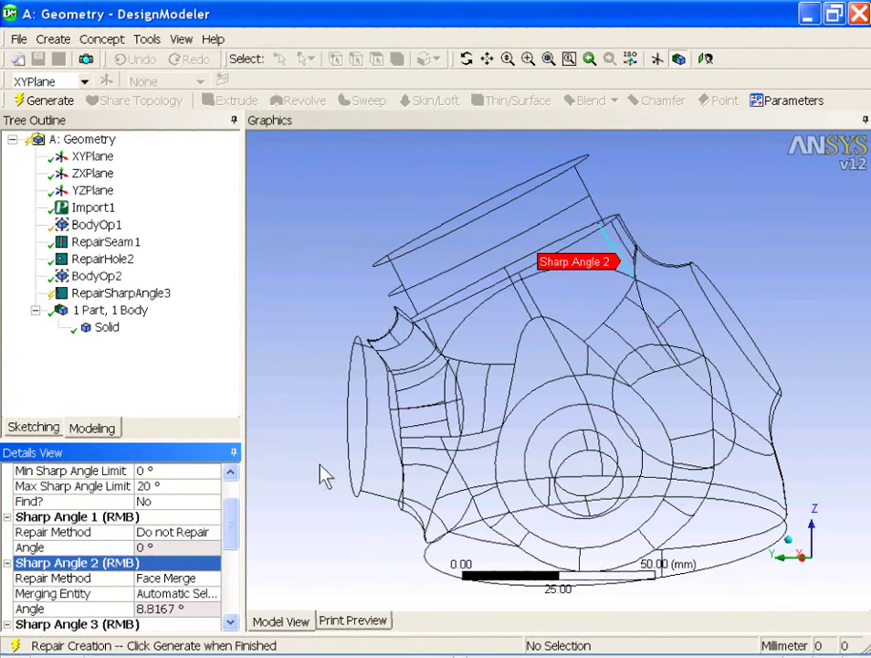
left_click(230, 621)
left_click(230, 621)
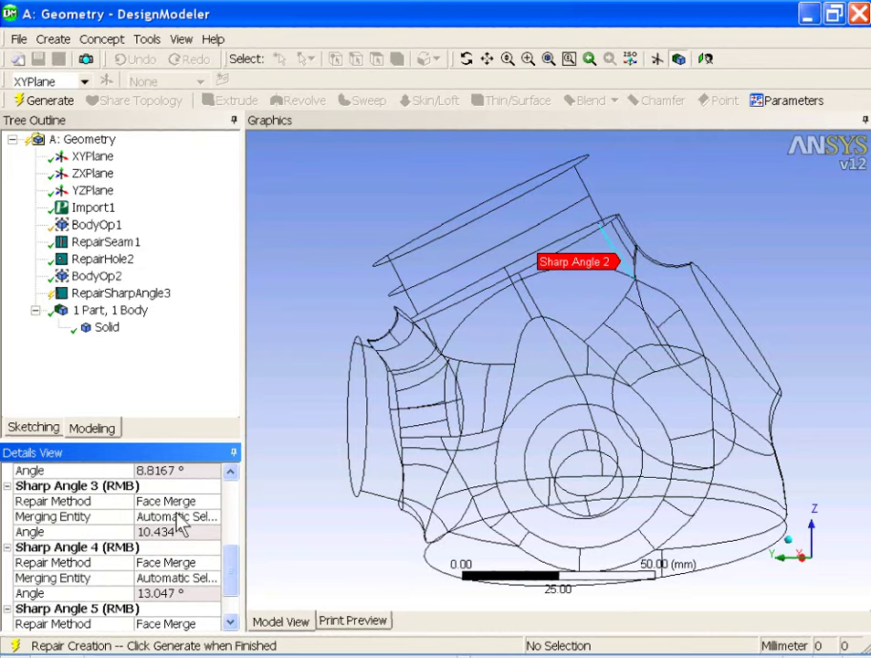
left_click(164, 489)
left_click(170, 548)
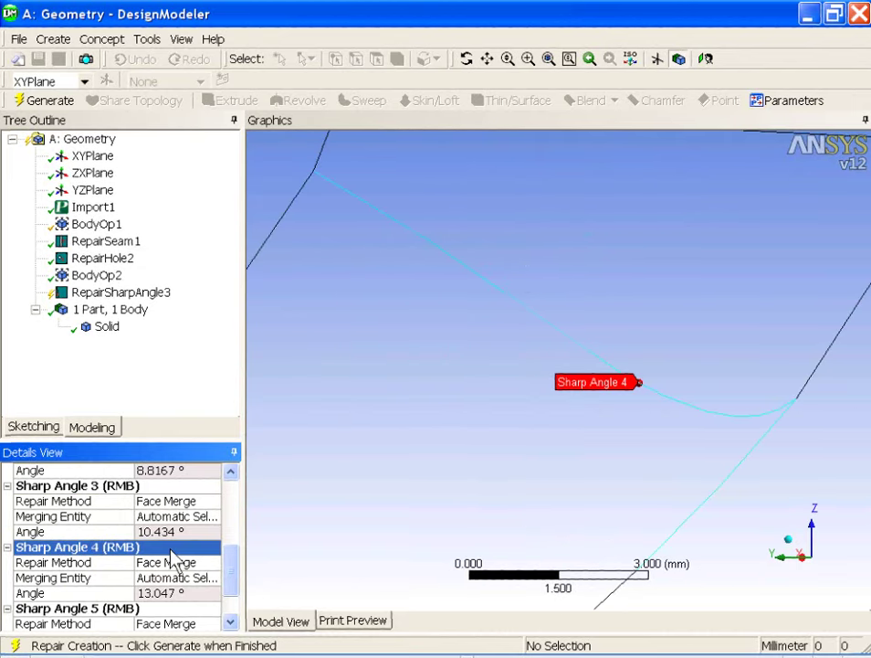
left_click(158, 609)
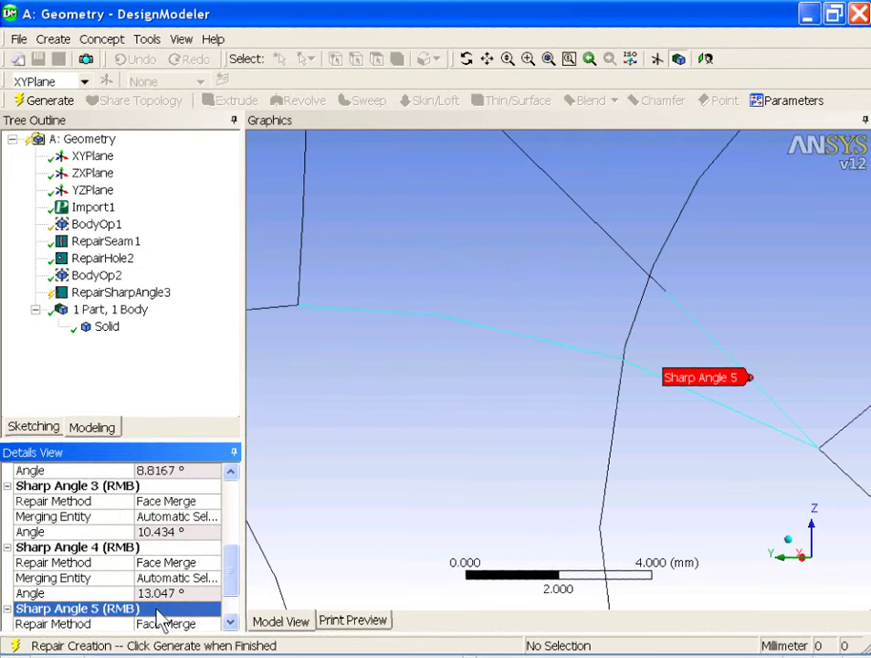
right_click(160, 533)
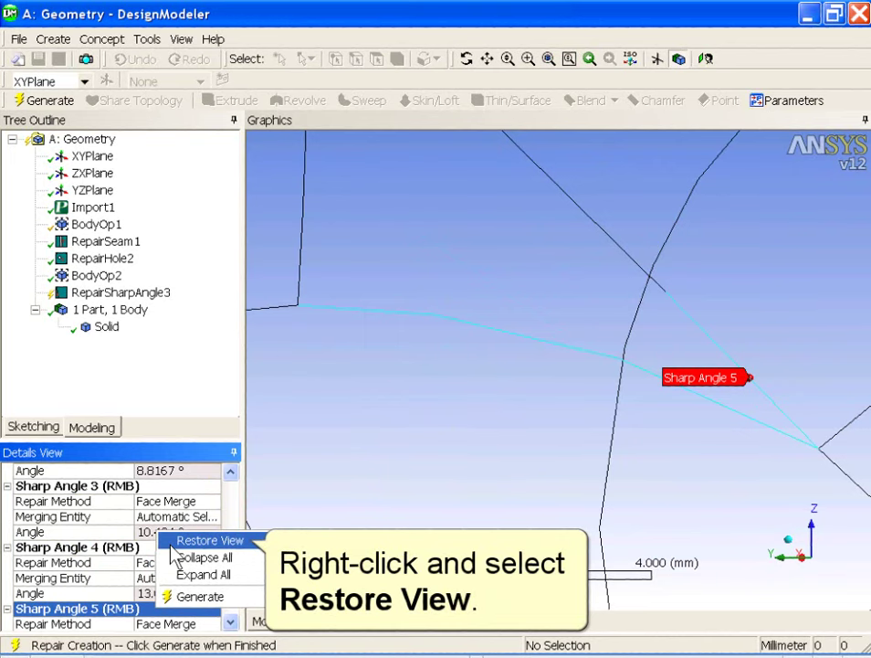
left_click(179, 543)
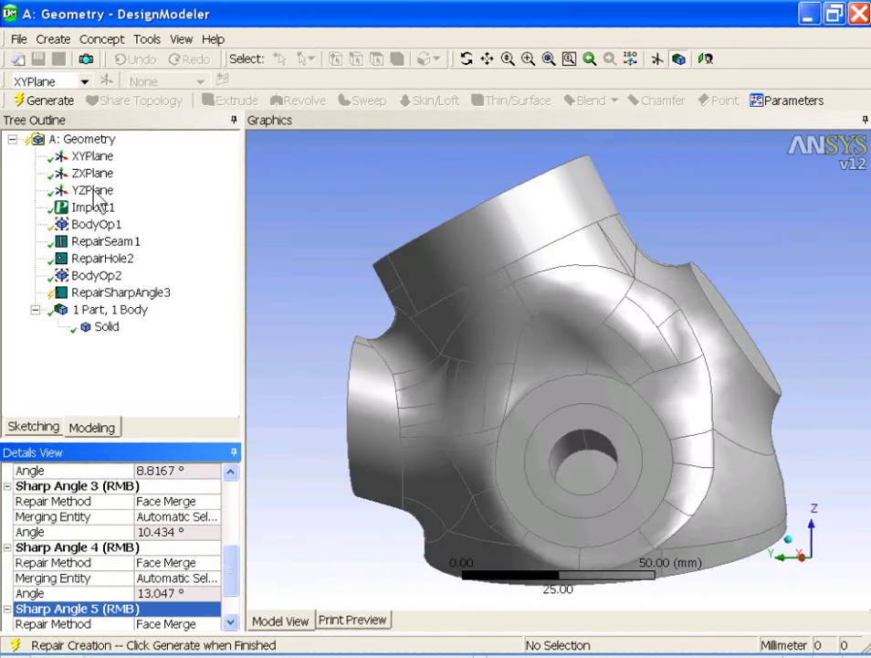
left_click(77, 105)
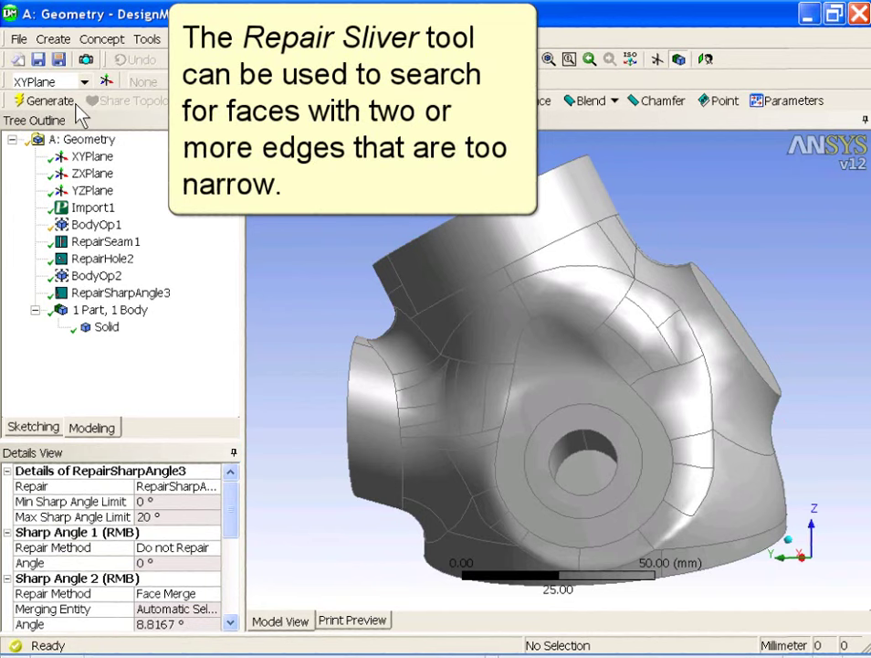
Add a Repair Slivers feature and search the solid for sliver faces, finding none
left_click(147, 40)
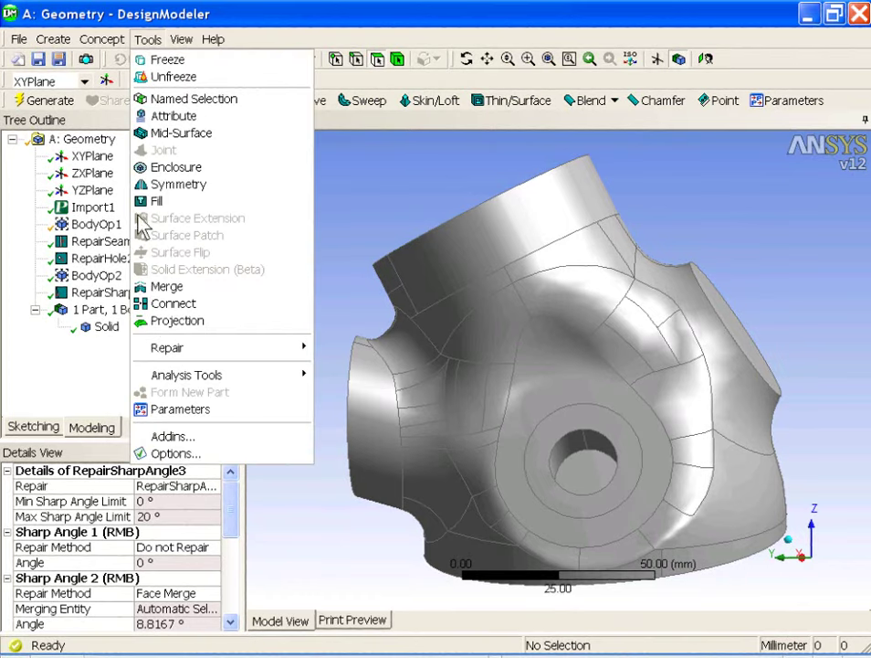
mouse_move(219, 347)
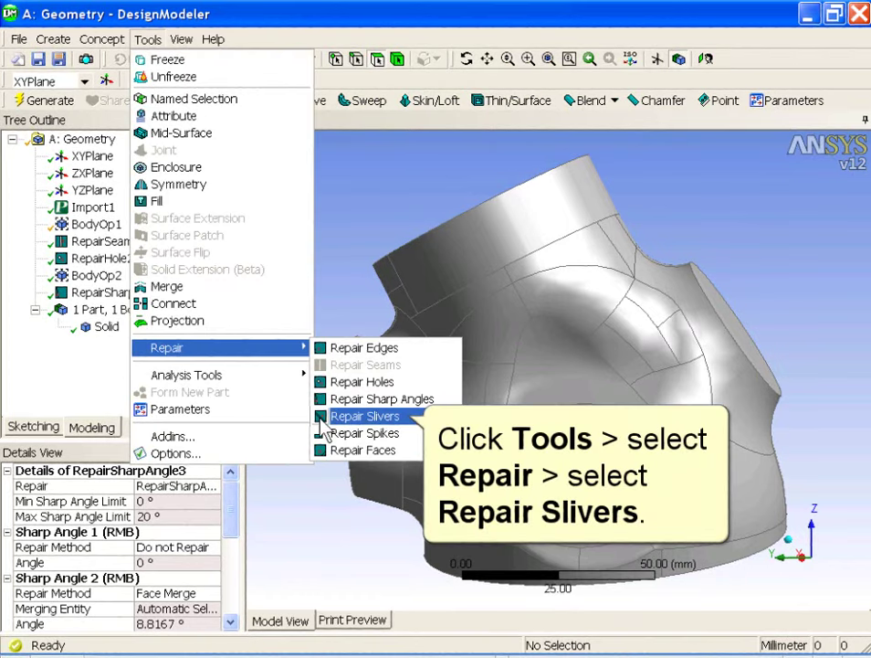
left_click(363, 417)
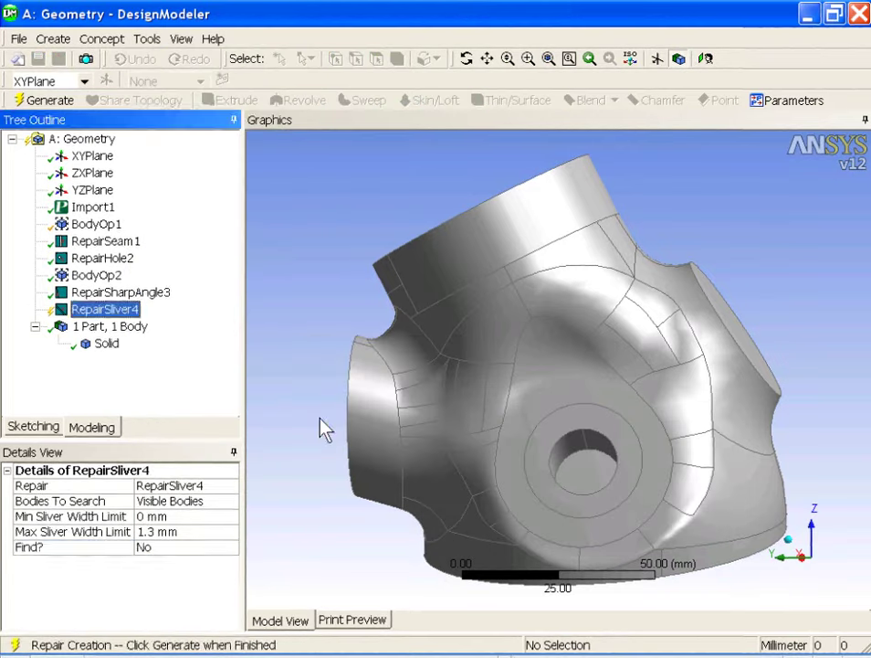
left_click(233, 547)
left_click(233, 581)
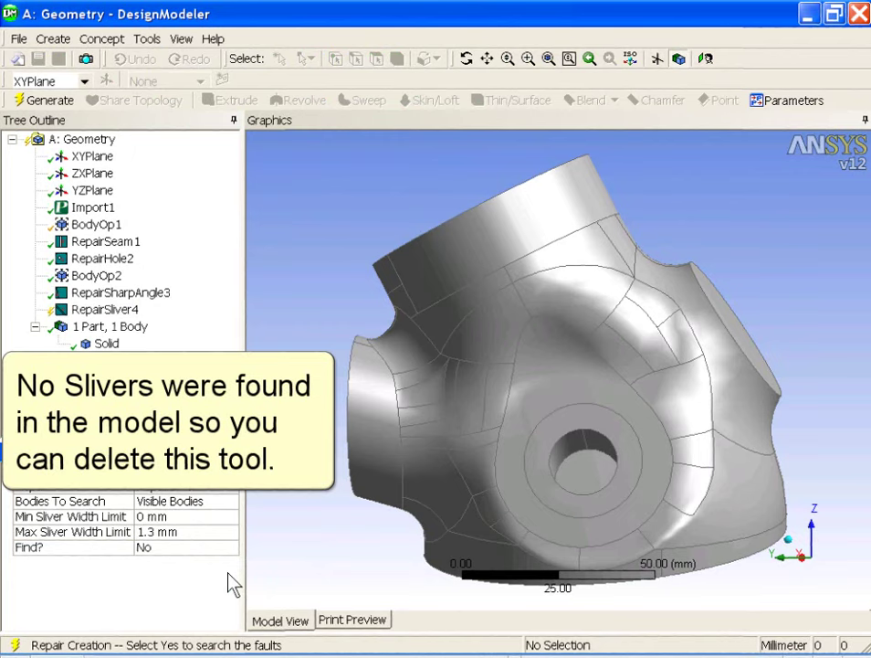
Delete the unused RepairSliver4 feature and bring the Repair tools list back up
right_click(135, 310)
left_click(148, 325)
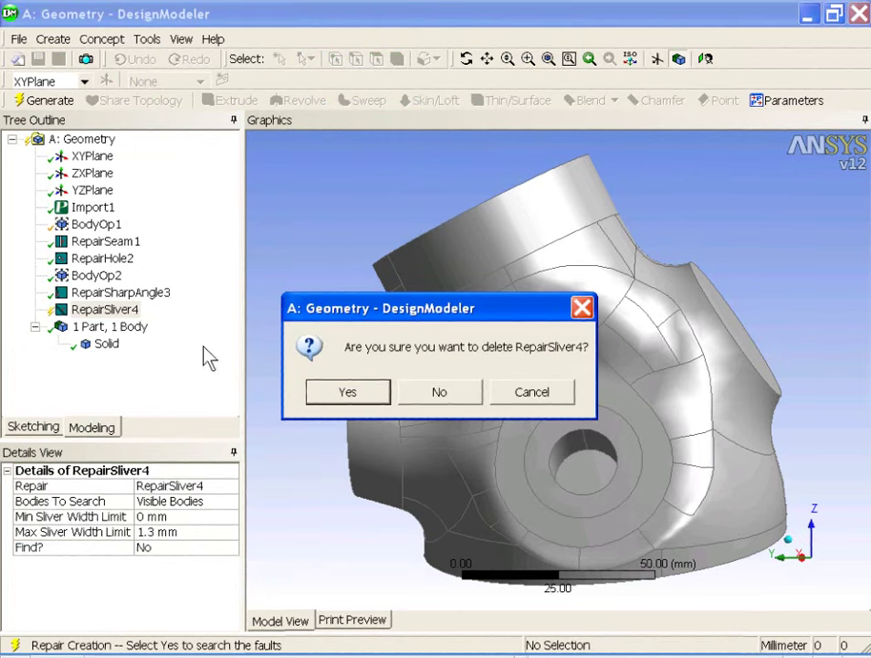
left_click(312, 400)
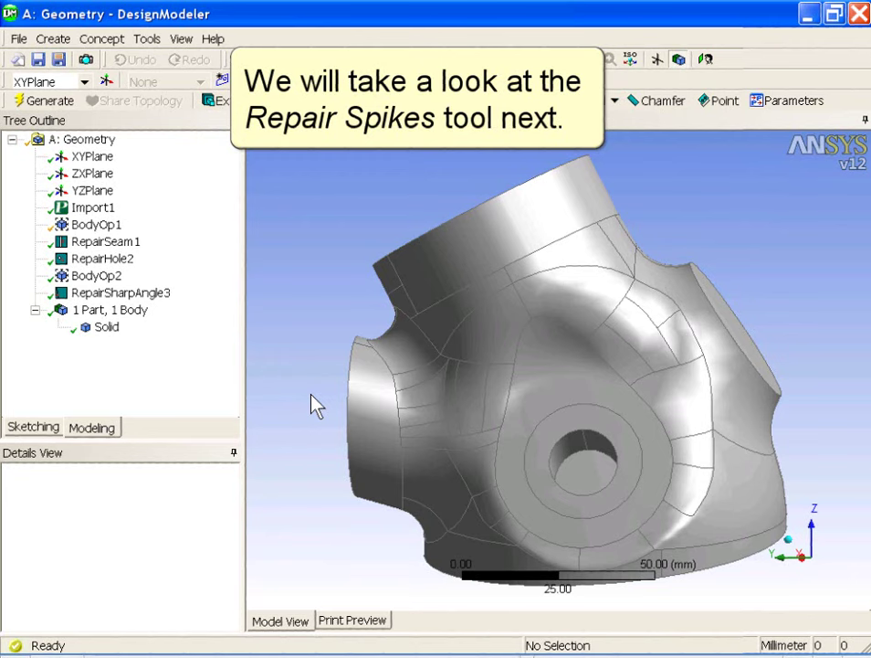
left_click(146, 39)
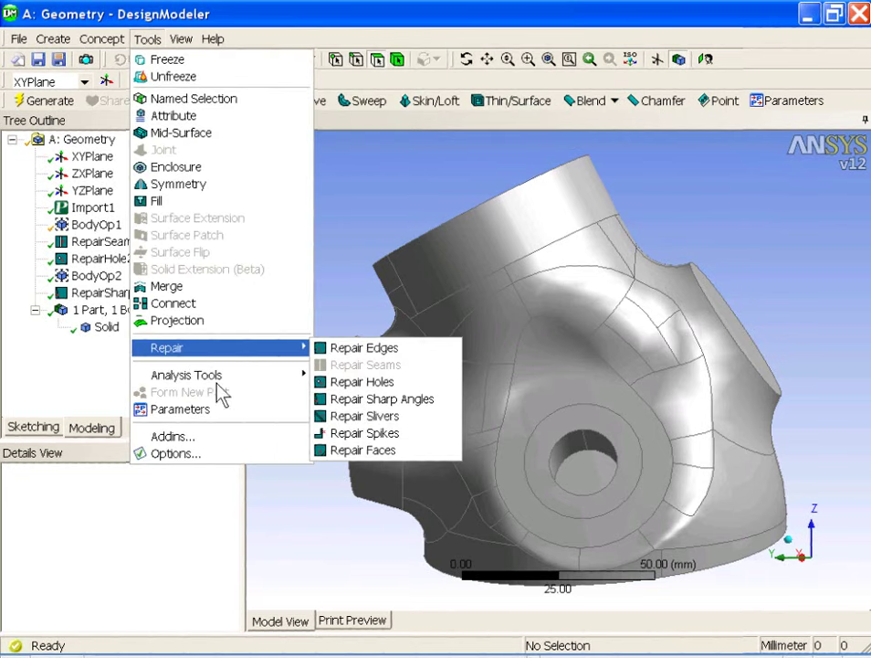
mouse_move(219, 347)
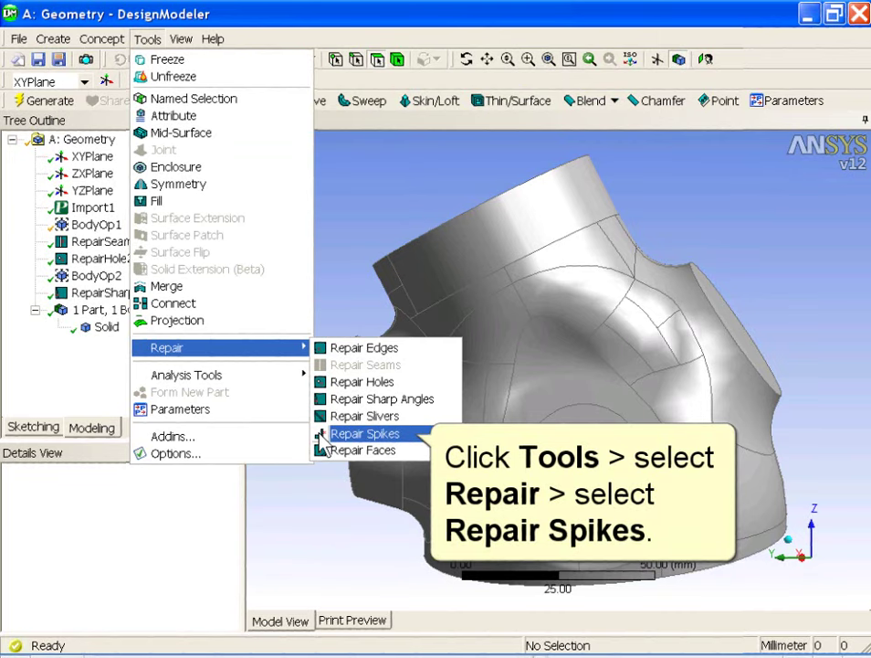
Find the single 0.37338 mm spike and generate RepairSpike4 with Automatic repair
left_click(321, 434)
left_click(230, 548)
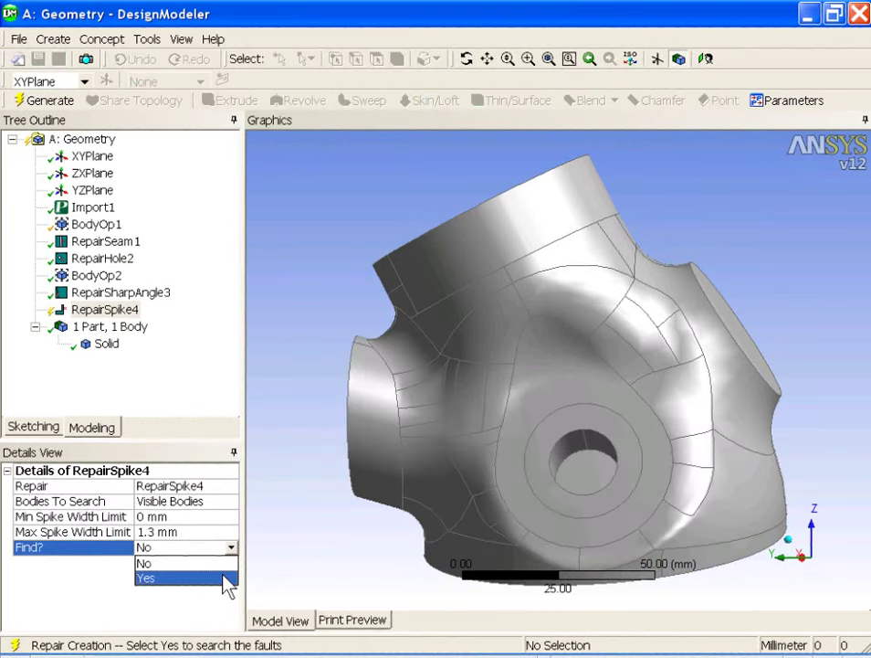
left_click(225, 577)
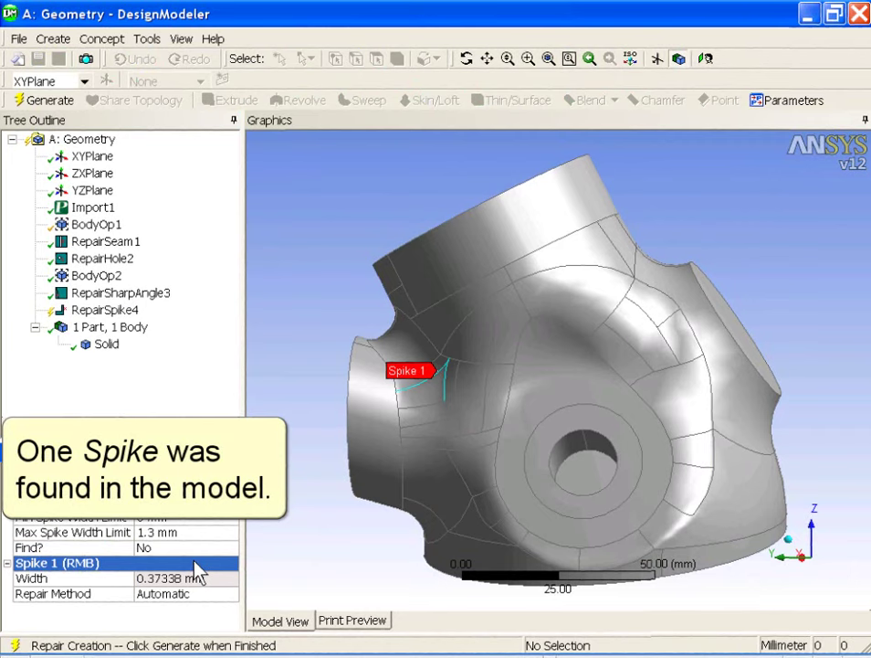
left_click(73, 103)
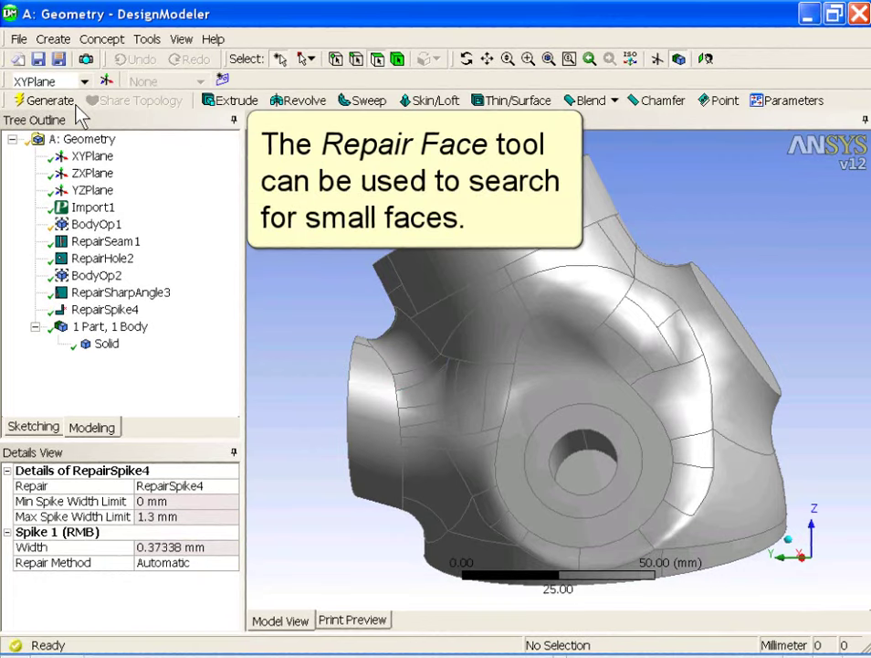
left_click(146, 39)
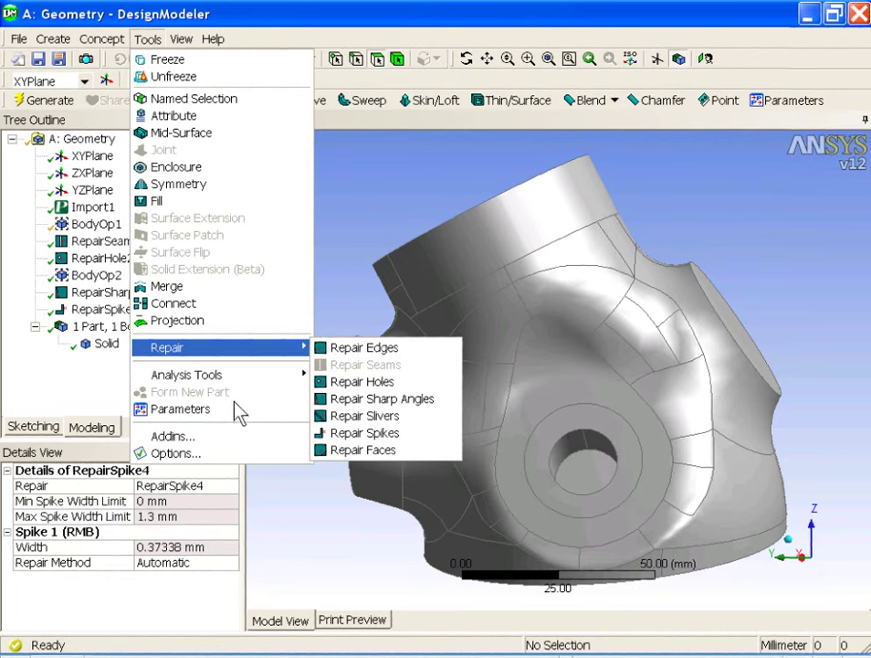
mouse_move(167, 347)
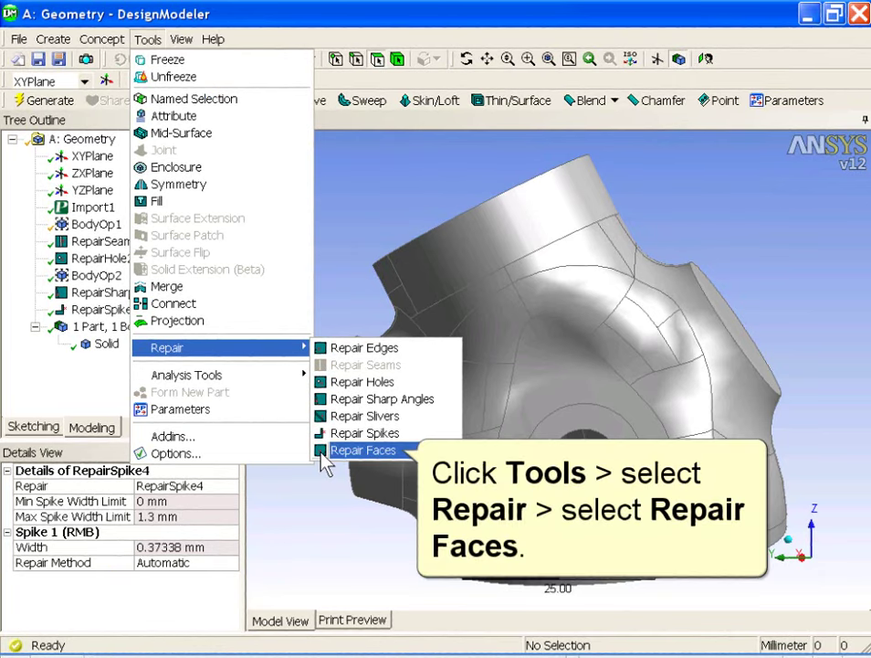
Insert a face repair and search the solid for small faces, finding 33
left_click(321, 452)
left_click(231, 547)
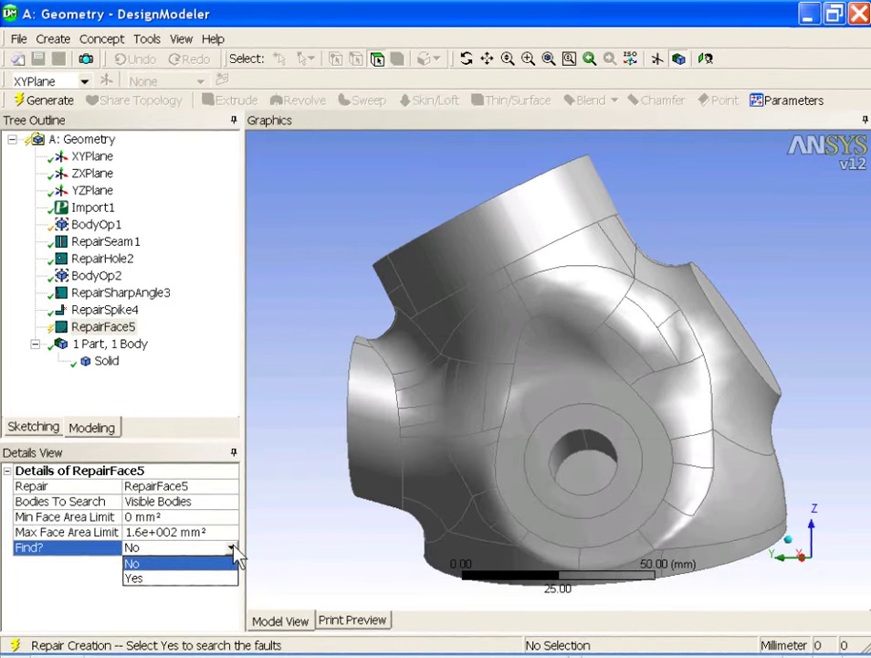
left_click(225, 578)
left_click(231, 622)
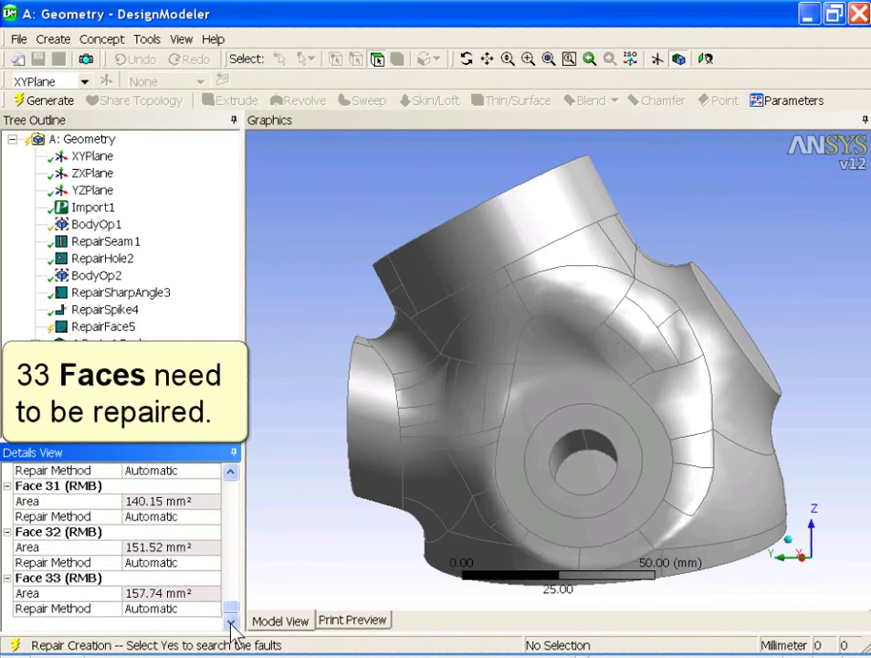
Set Face 2 and all faces below to Do not Repair, then generate RepairFace5
left_click(235, 482)
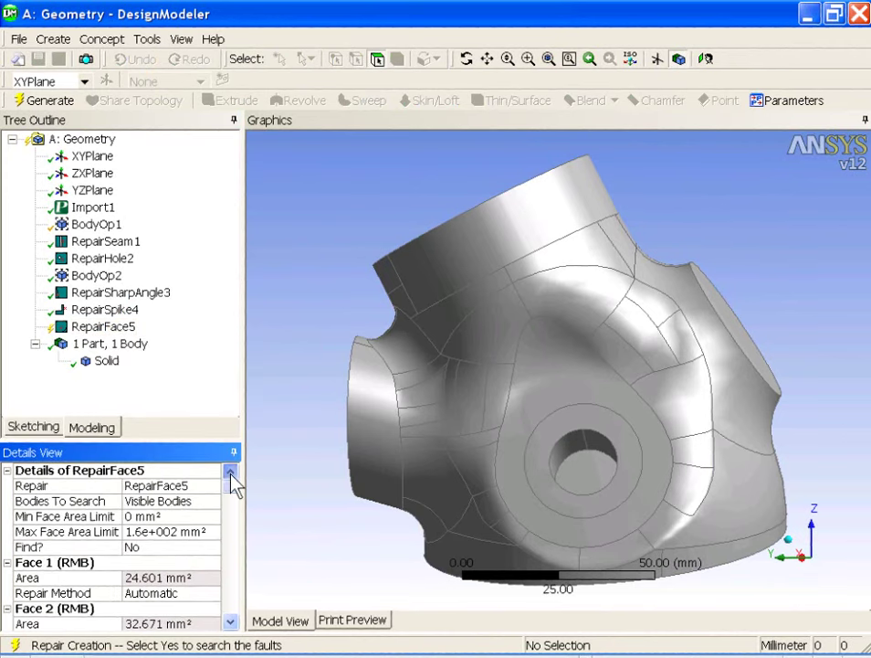
left_click(173, 608)
left_click(230, 622)
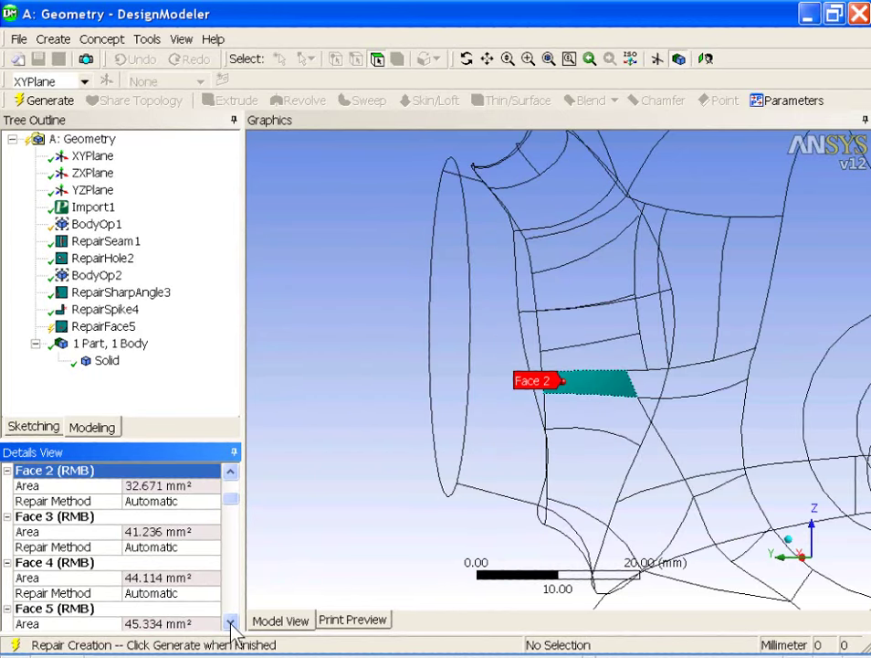
left_click(213, 501)
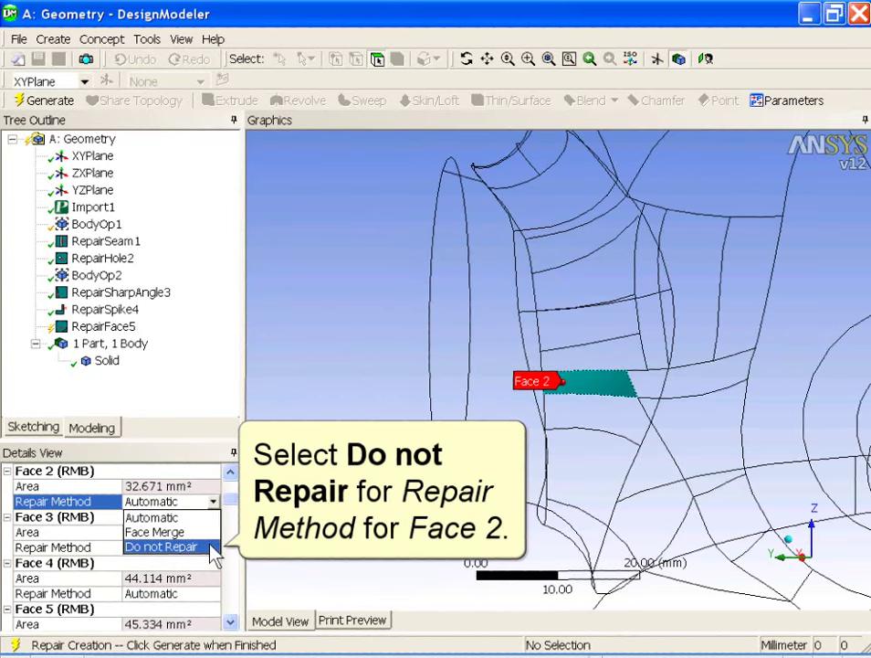
left_click(213, 547)
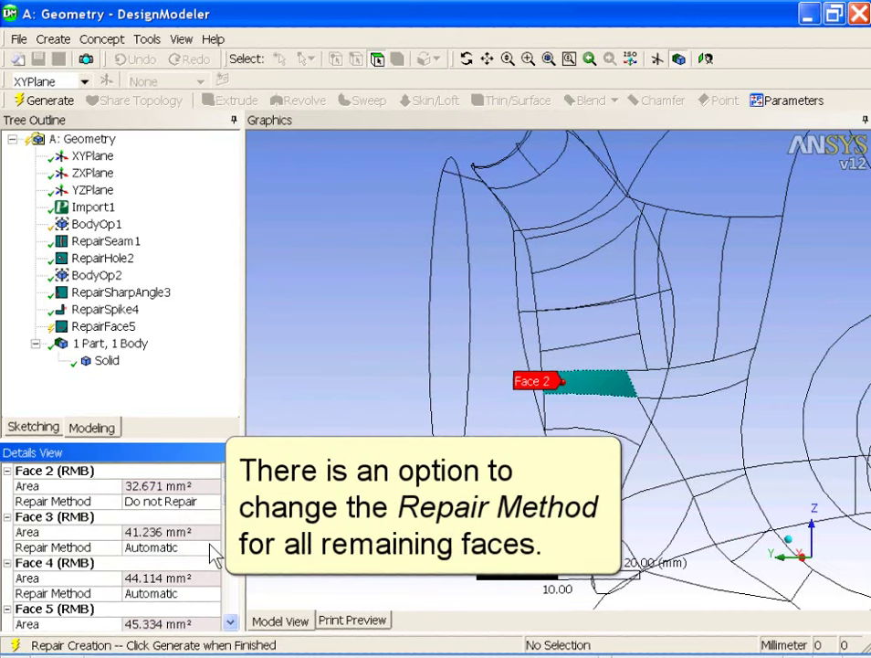
right_click(210, 501)
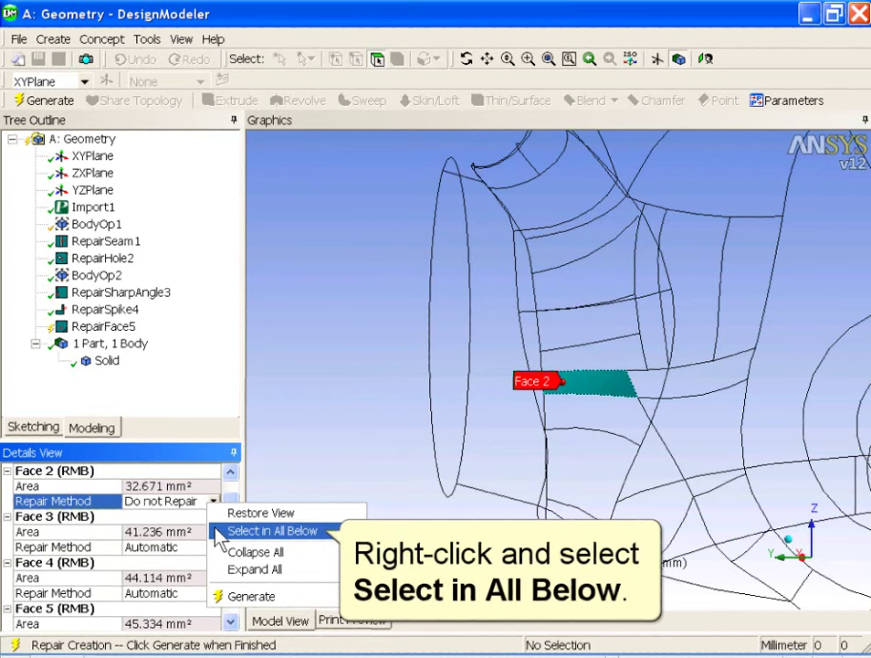
left_click(220, 537)
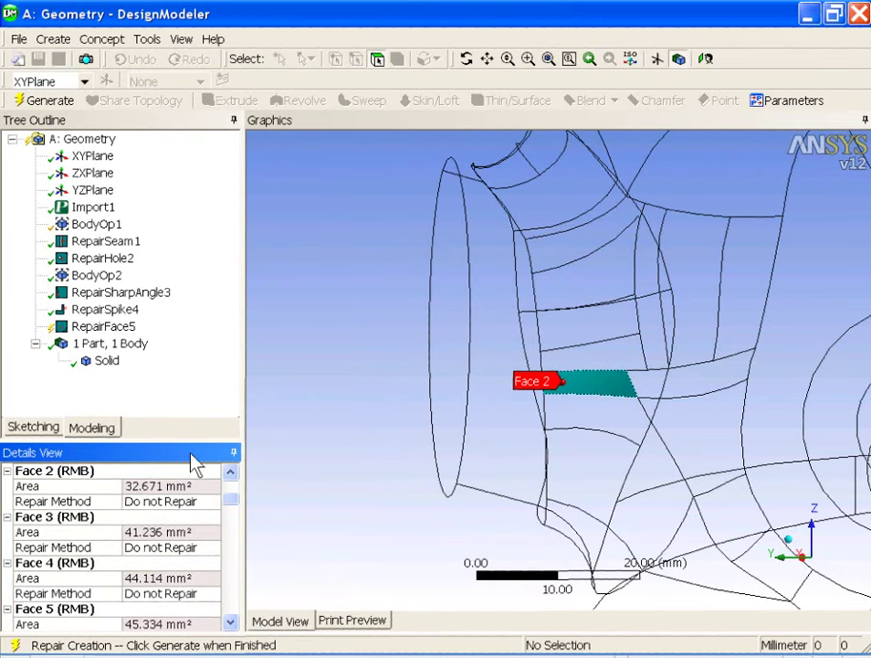
left_click(77, 106)
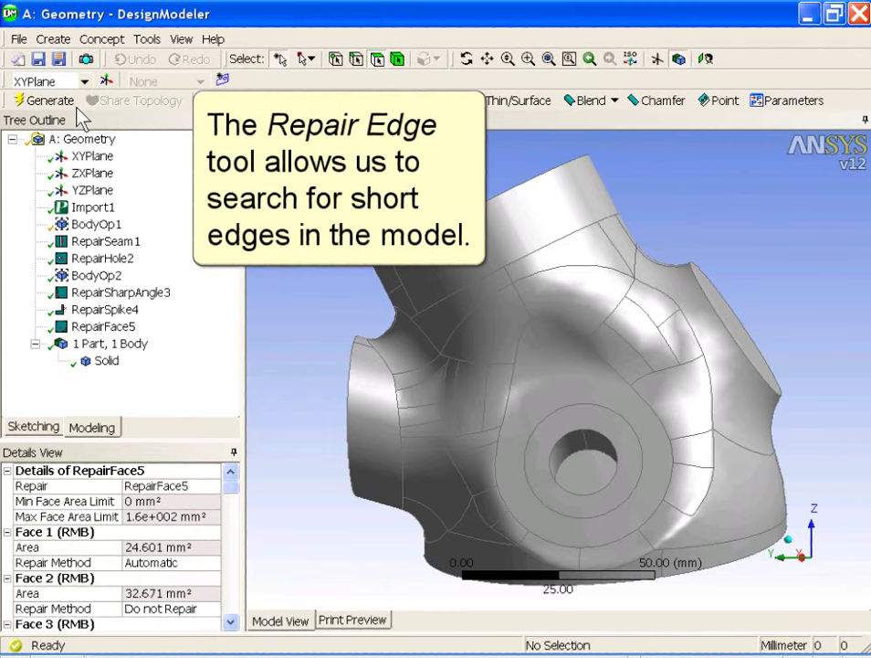
Insert RepairEdge6 via Tools > Repair > Repair Edges, searching for edges up to 1.3 mm
left_click(147, 39)
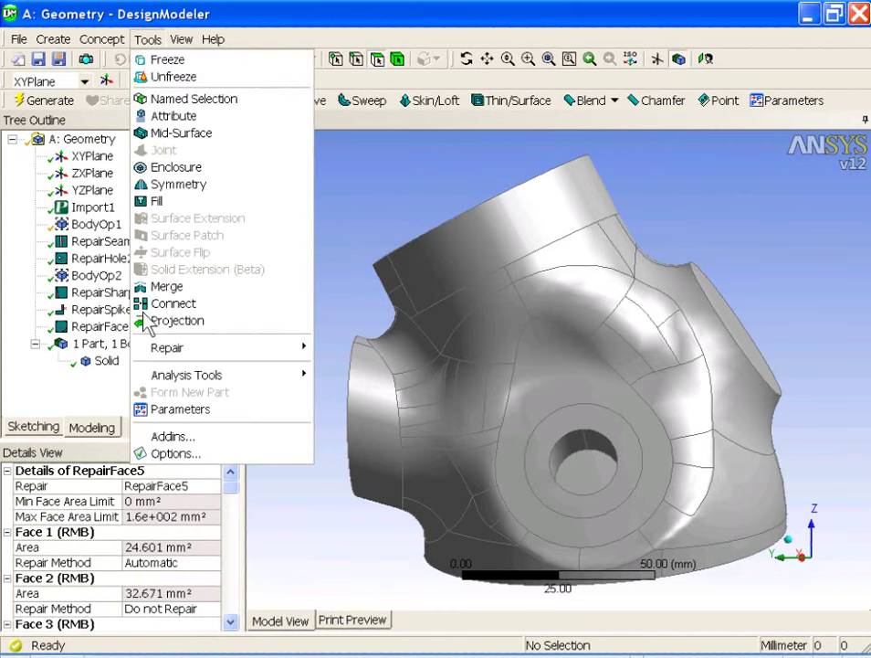
mouse_move(167, 347)
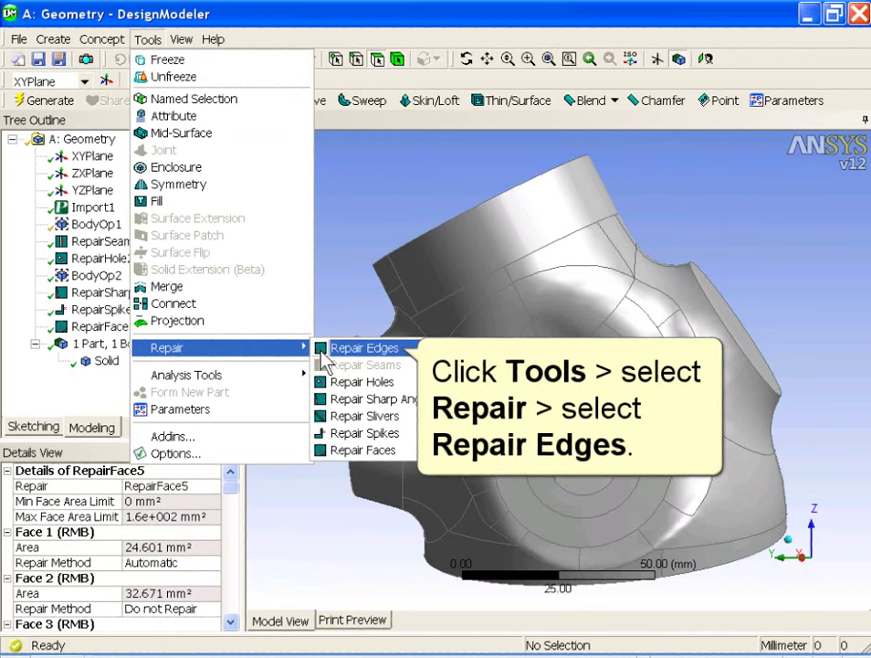
left_click(356, 348)
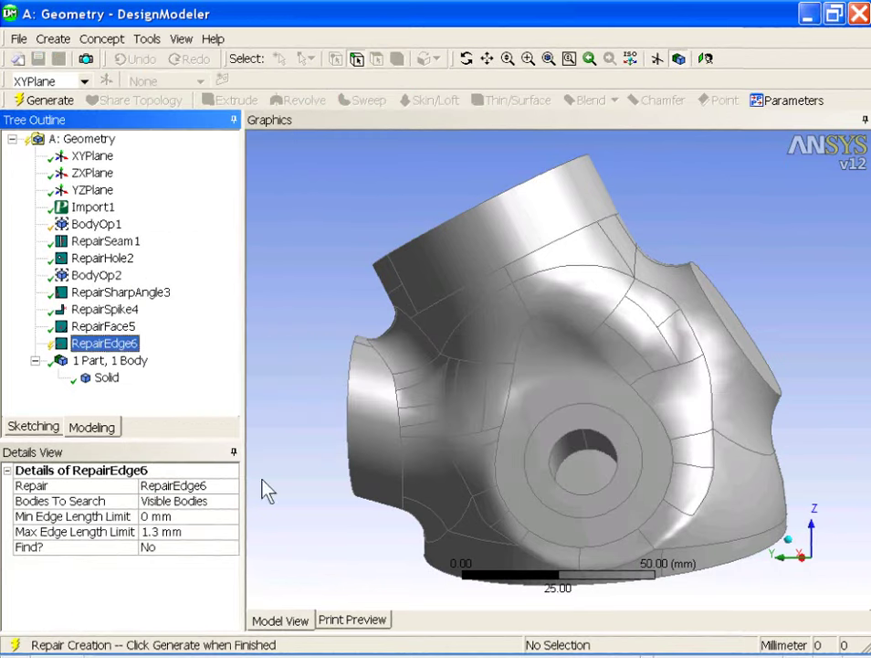
Search for short edges and review Edges 1 through 6 on the model
left_click(230, 547)
key("Return")
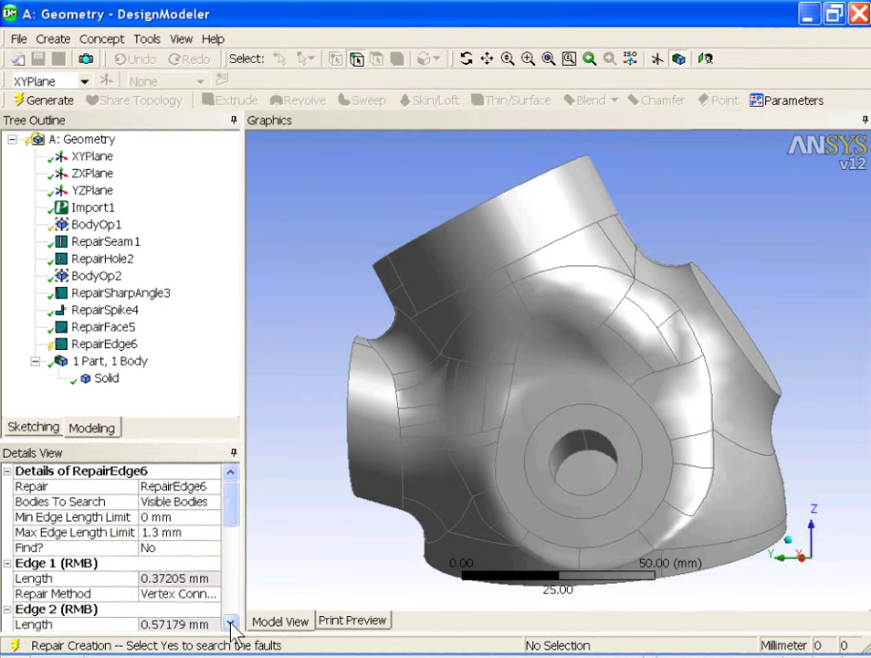
scroll(232, 629, "down", 5)
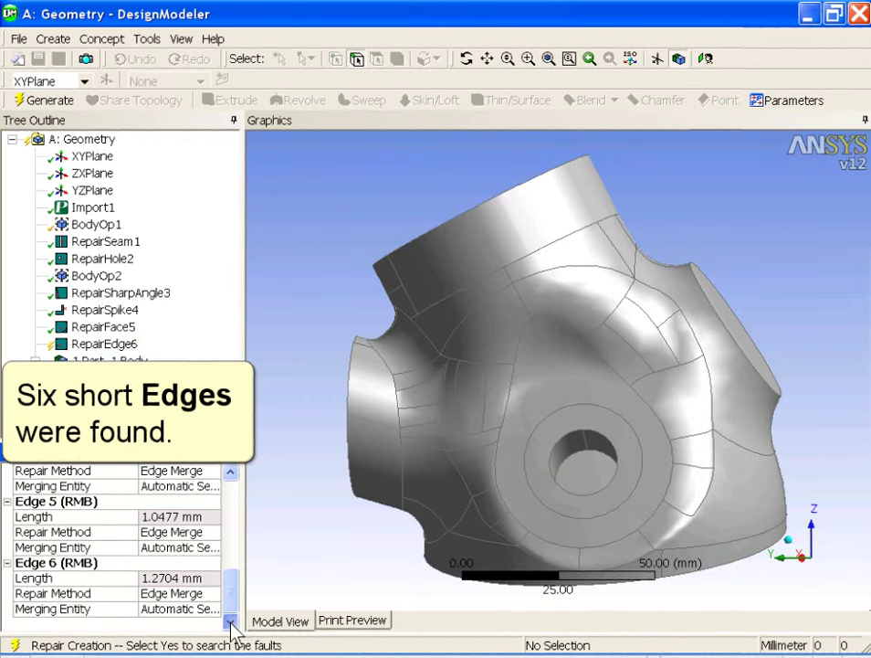
scroll(229, 511, "up", 5)
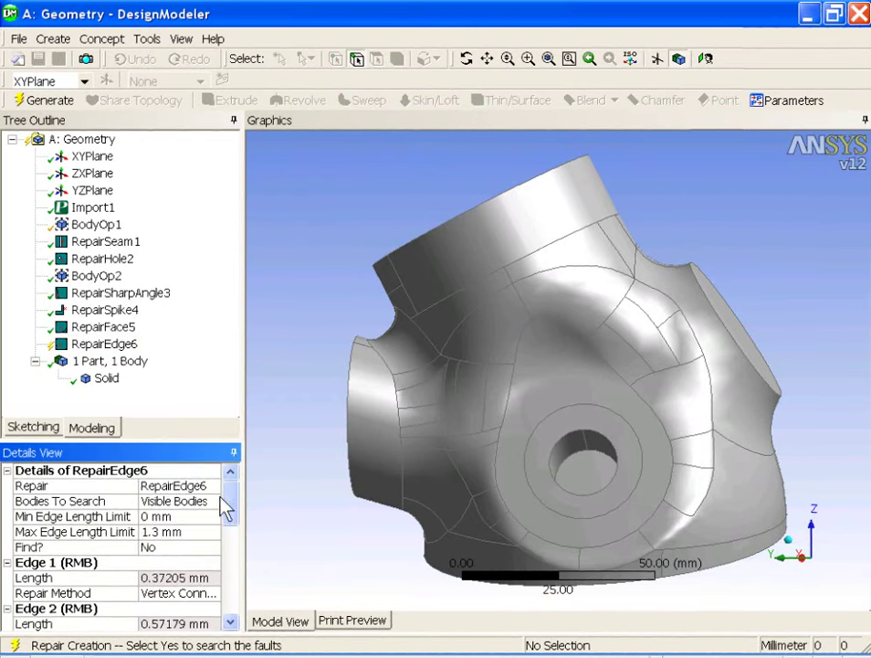
left_click(193, 563)
left_click(193, 609)
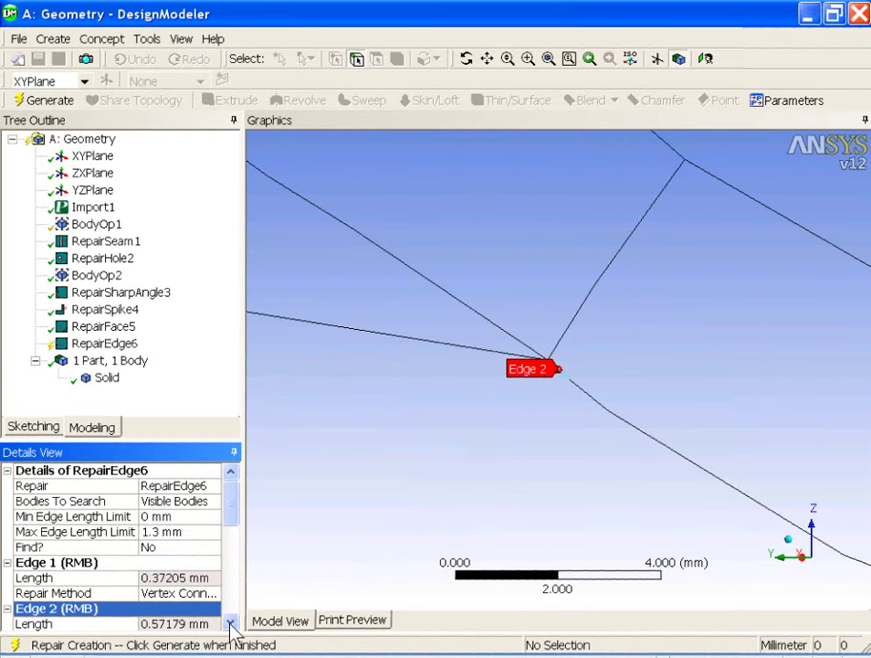
scroll(231, 626, "down", 3)
left_click(174, 536)
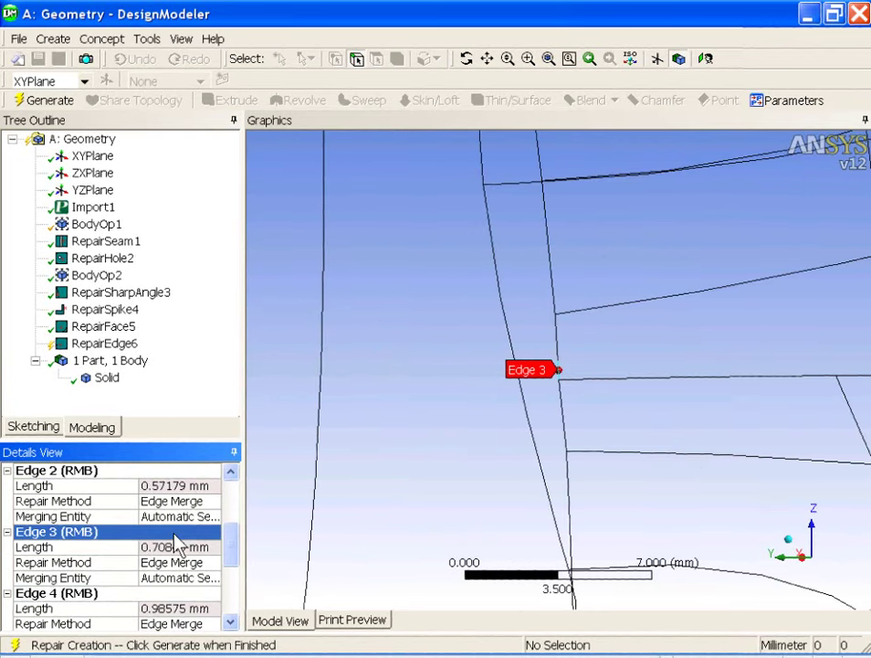
left_click(178, 602)
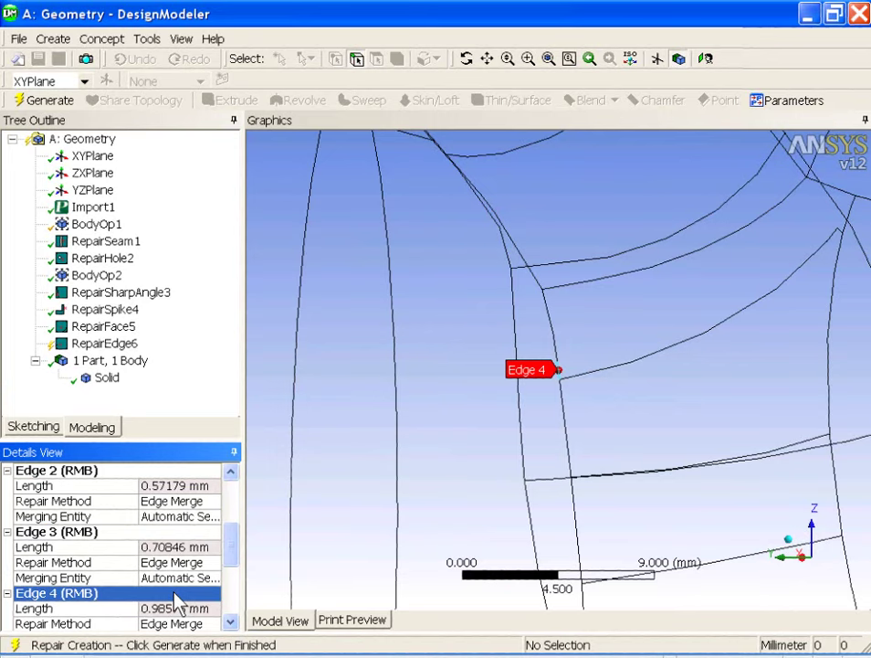
scroll(231, 627, "down", 3)
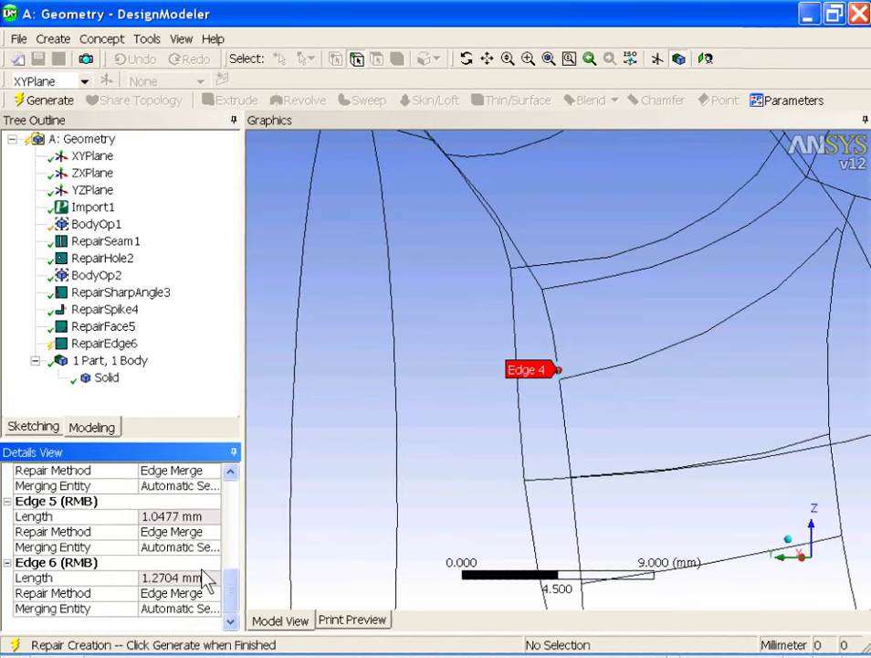
left_click(167, 504)
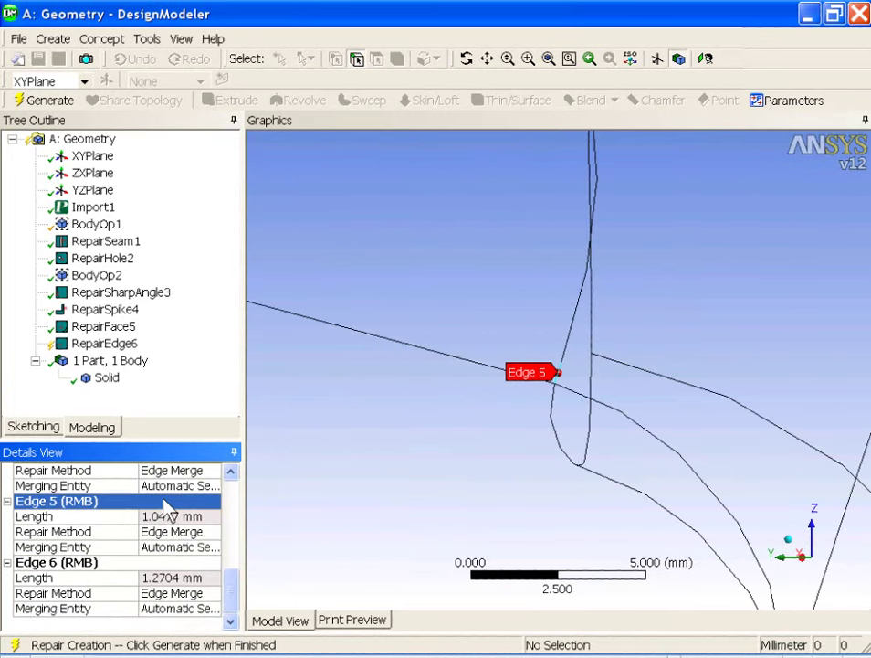
left_click(166, 564)
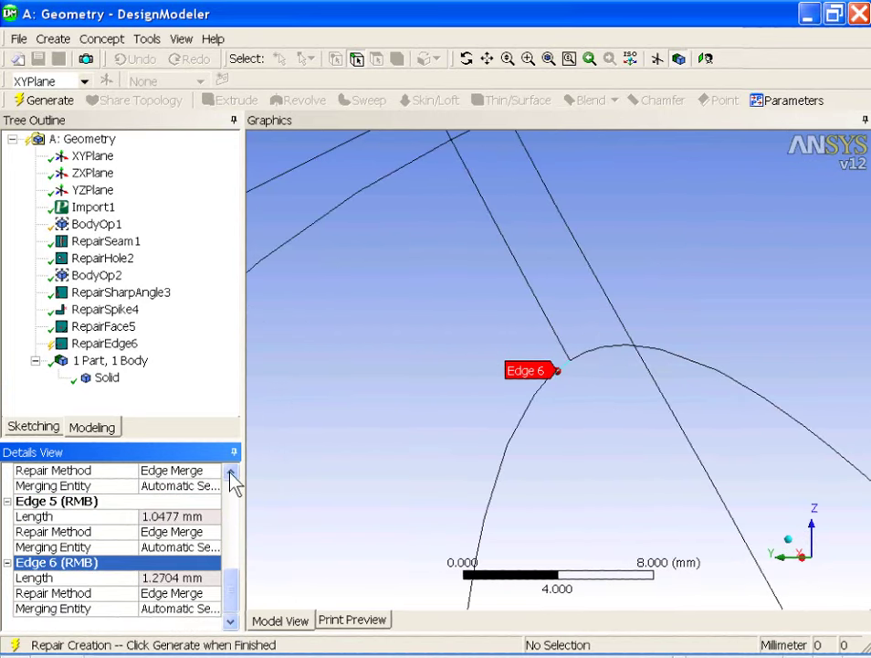
scroll(233, 482, "up", 2)
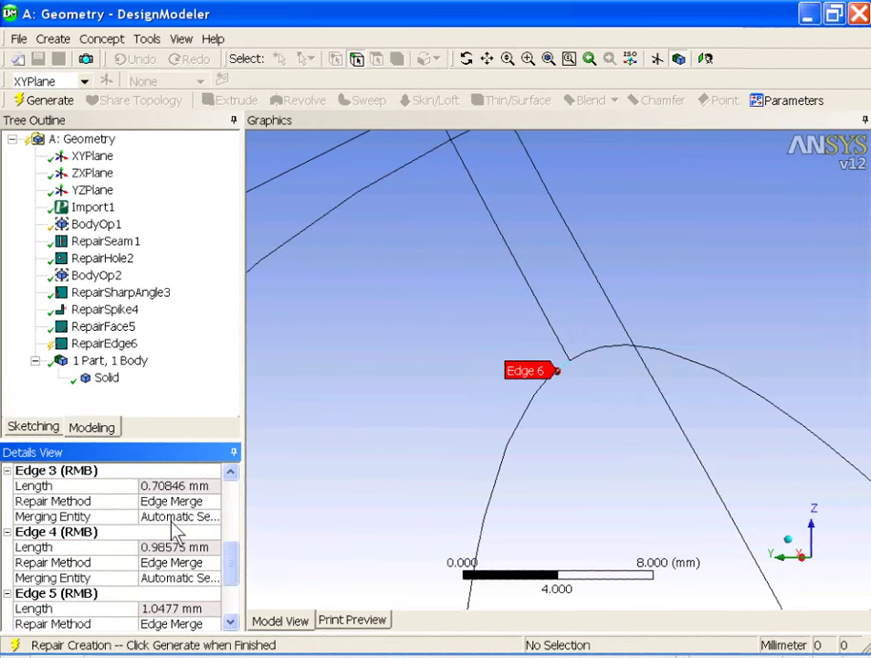
Set Edge 4 (0.98575 mm) to Do not Repair and generate RepairEdge6
left_click(159, 533)
left_click(217, 563)
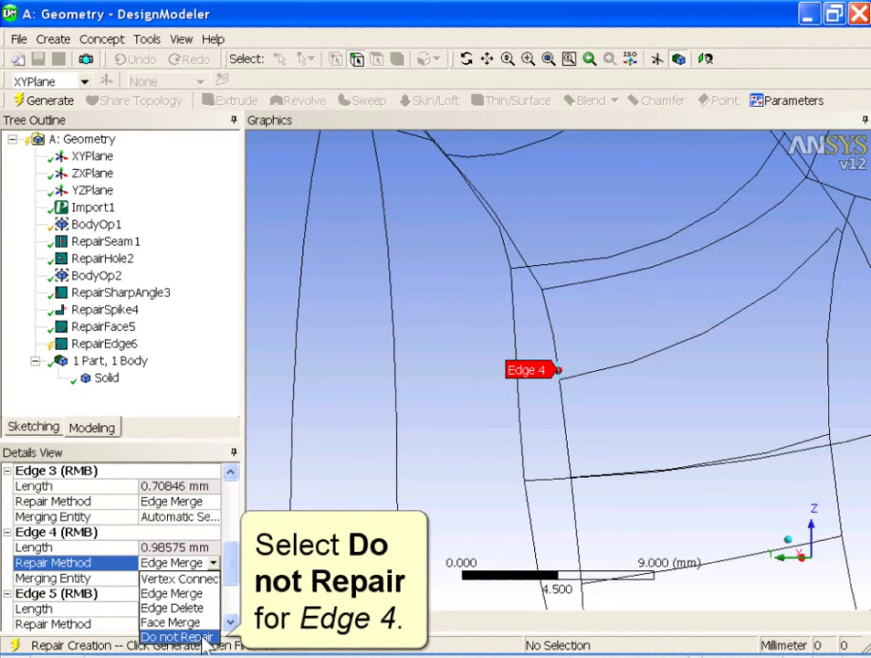
left_click(202, 637)
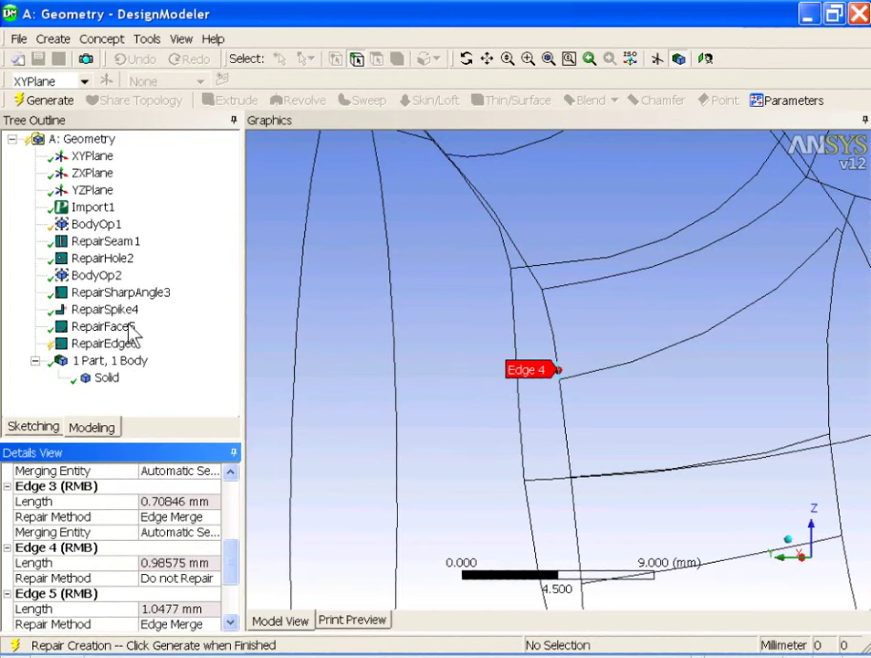
left_click(76, 102)
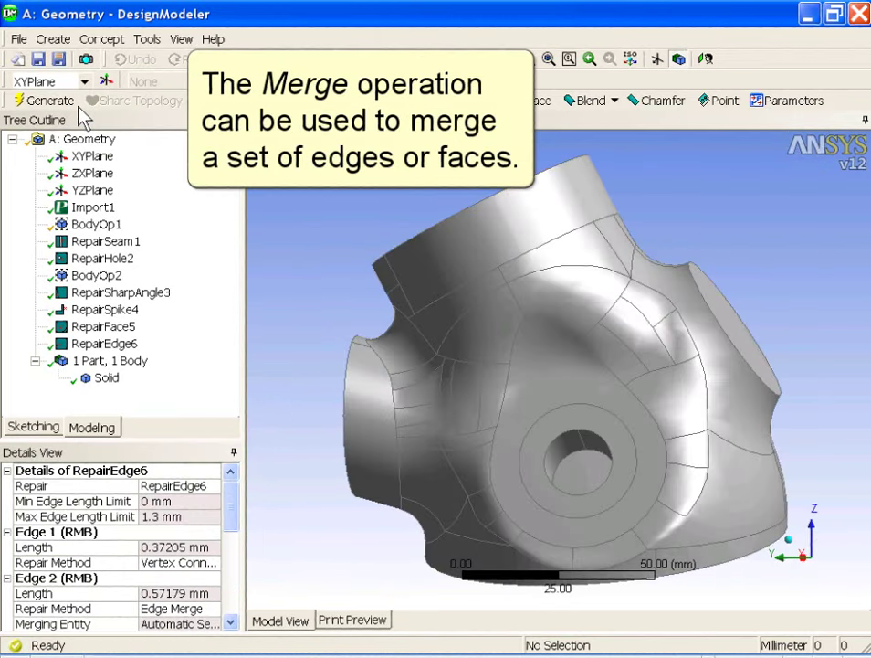
Open the Tools menu to begin adding a Merge feature
left_click(147, 39)
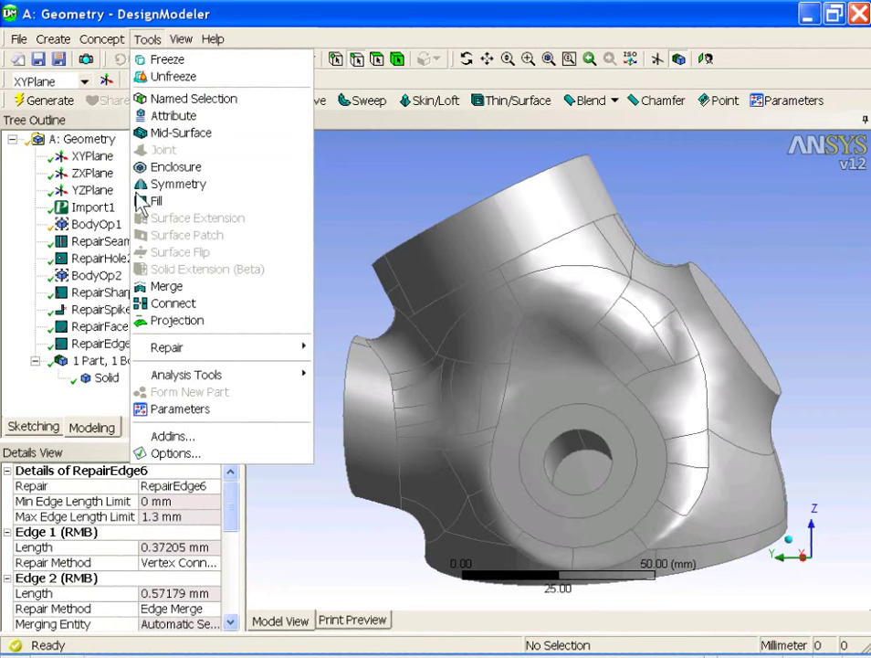
Generate Merge1 merging Faces, with Automatic selection finding 16 clusters at 135°
left_click(142, 292)
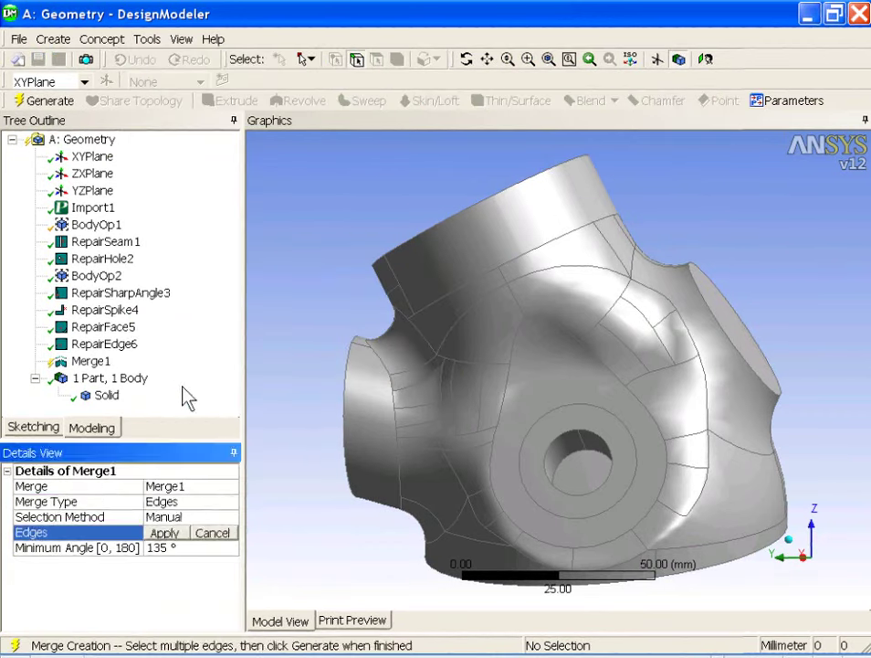
left_click(231, 501)
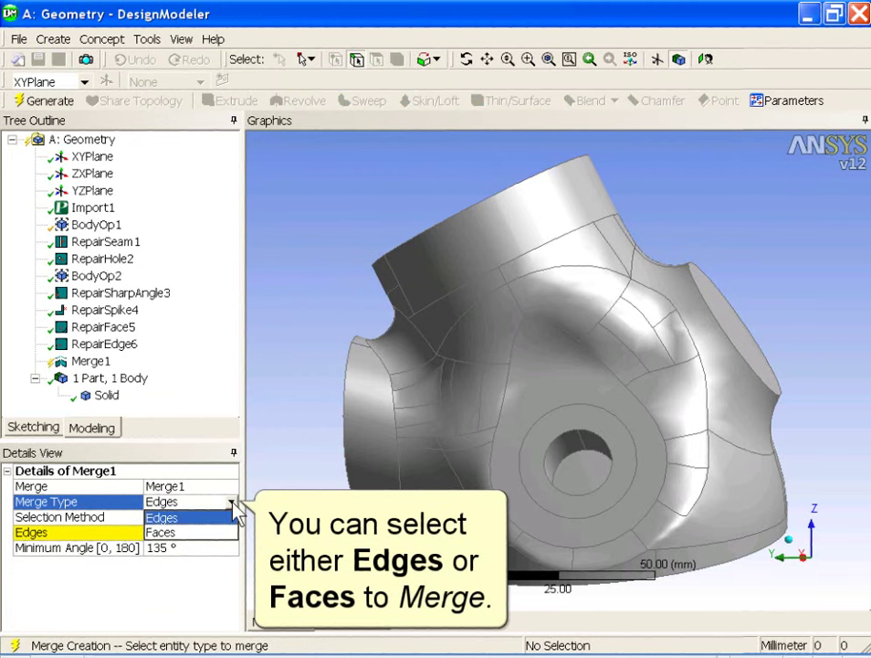
left_click(228, 533)
left_click(231, 517)
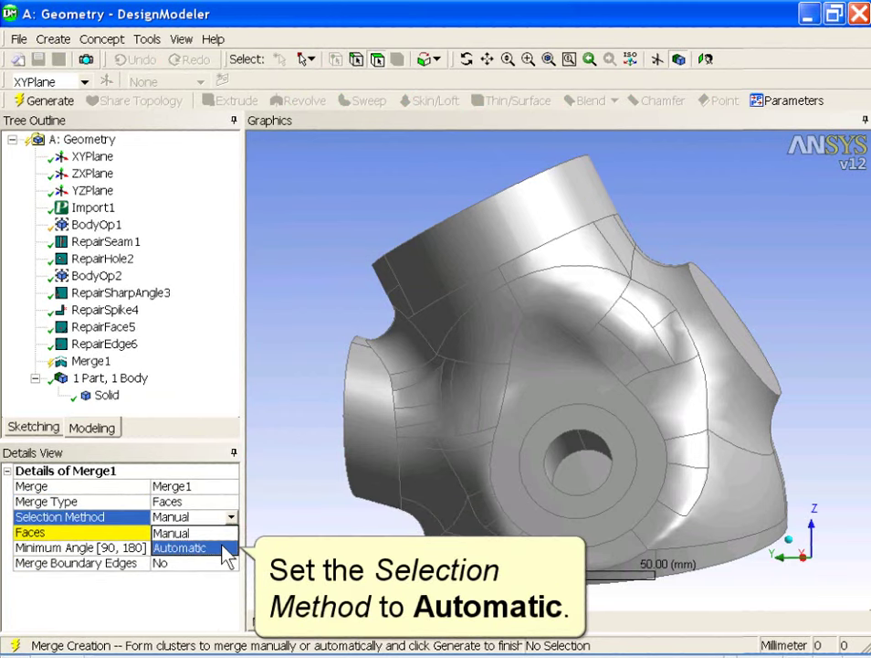
left_click(228, 548)
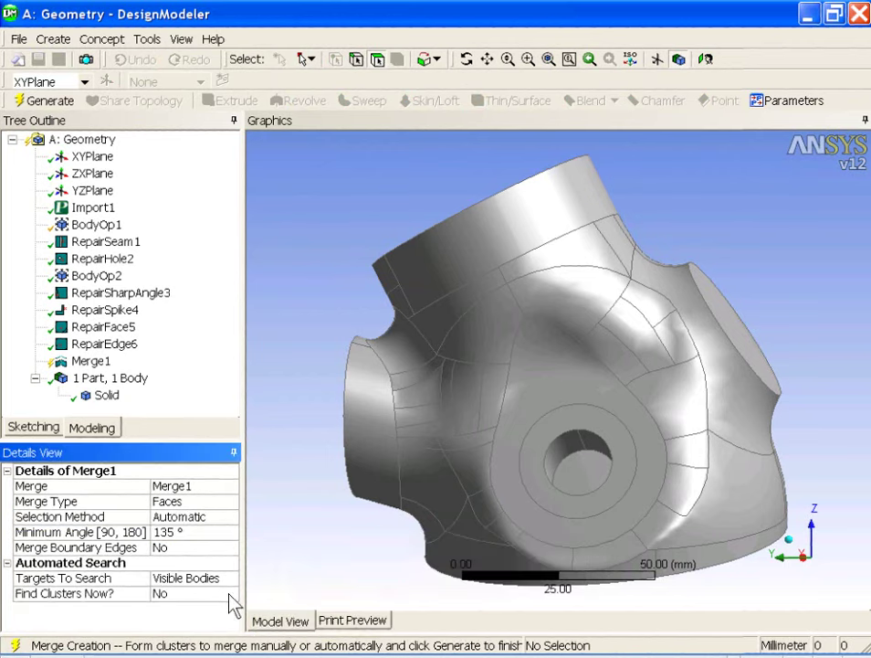
left_click(231, 594)
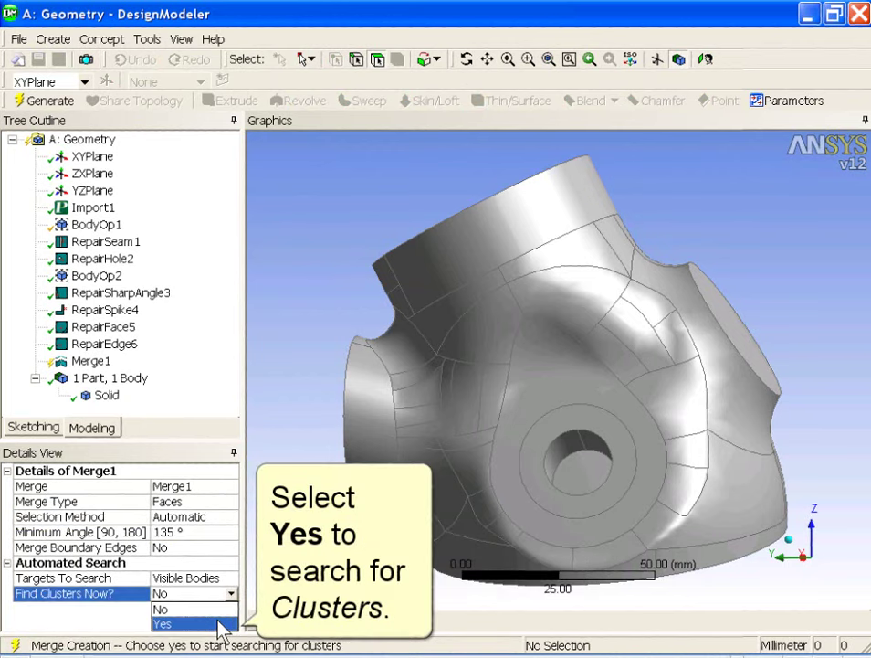
left_click(220, 625)
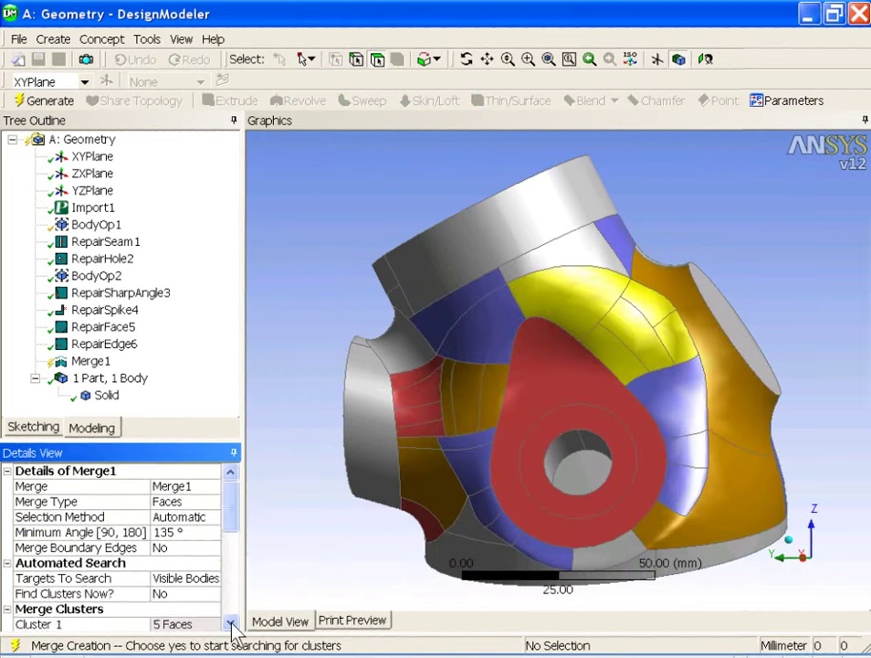
left_click(230, 621)
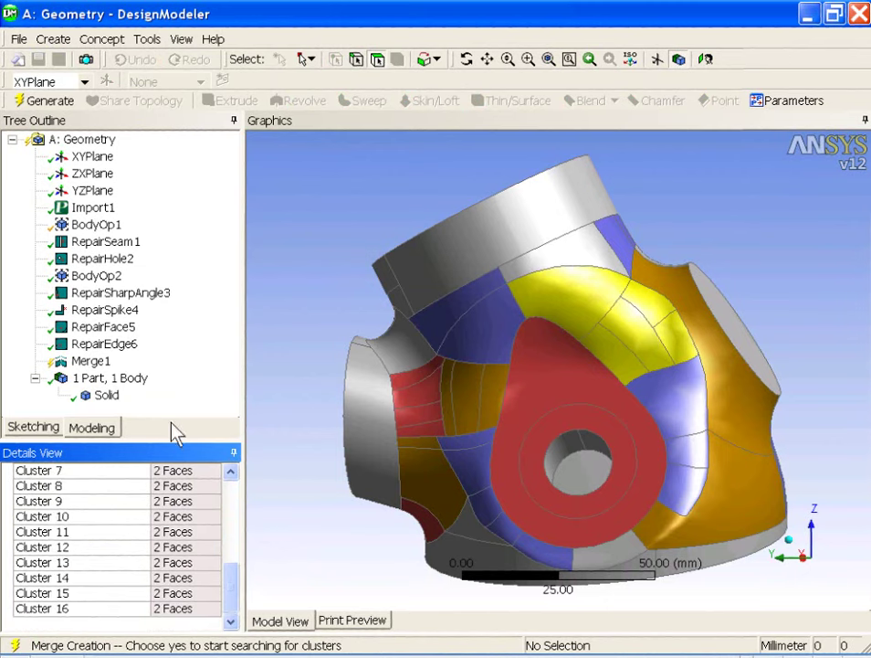
left_click(77, 104)
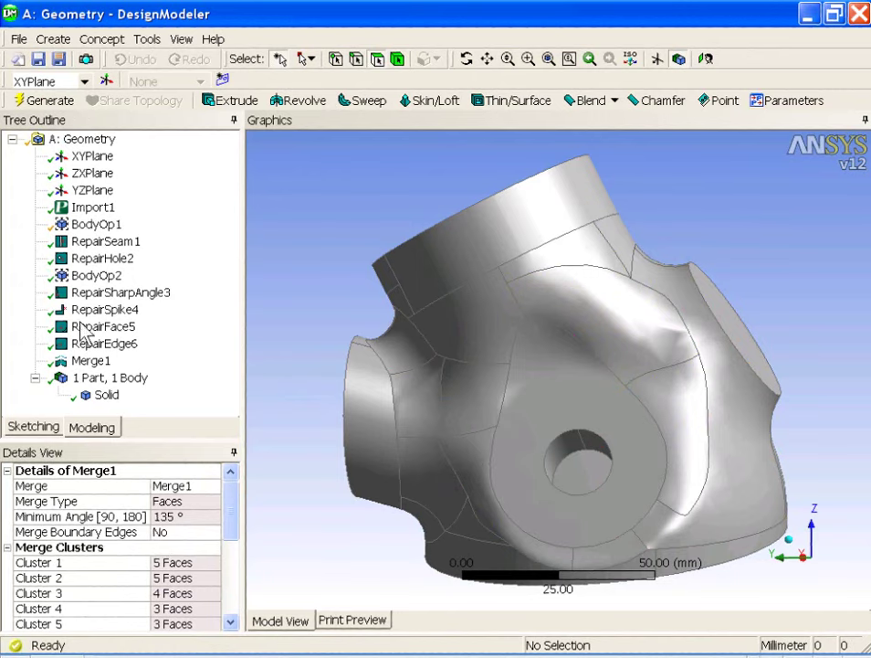
Set the body's Fluid/Solid property to Fluid
left_click(103, 395)
left_click(227, 578)
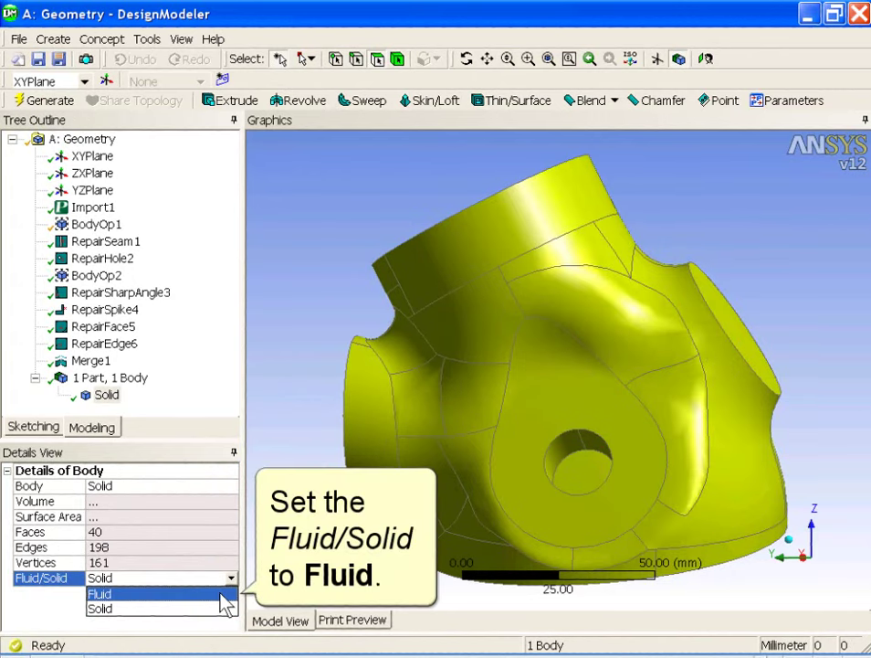
left_click(220, 593)
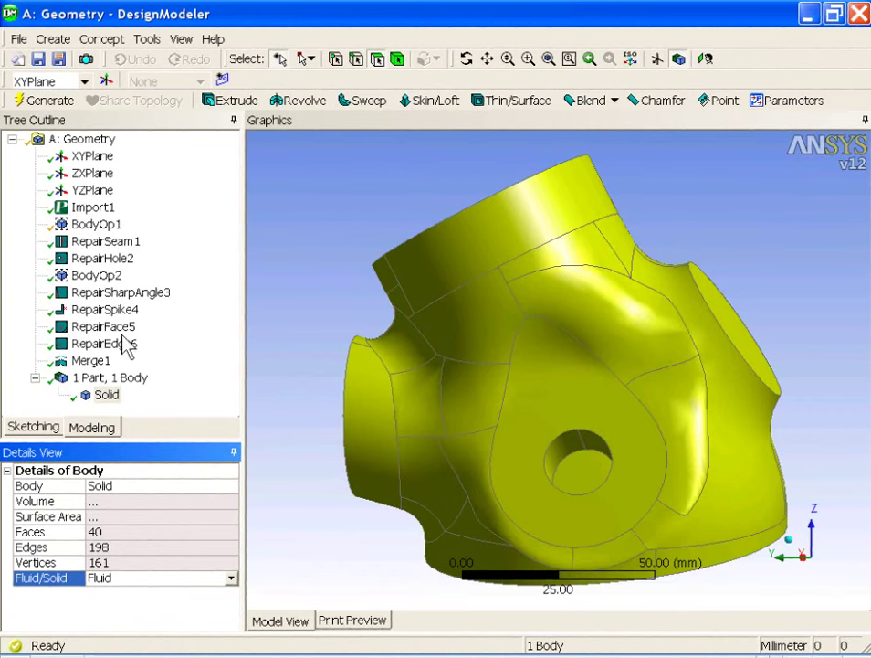
left_click(19, 40)
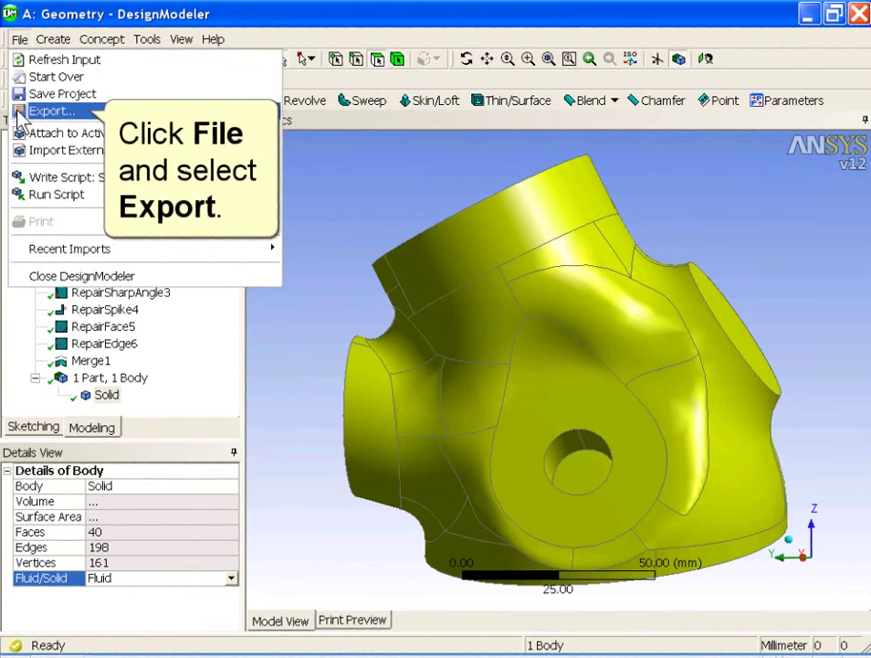
Export the geometry as Cat_convert.agdb and continue to the 'What Have We Learned?' slide
left_click(51, 110)
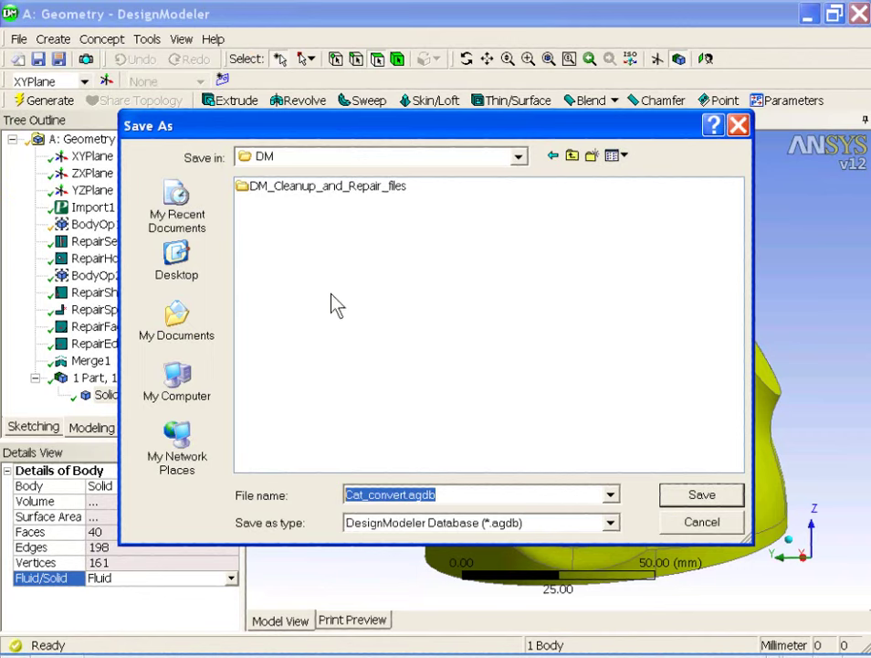
left_click(673, 499)
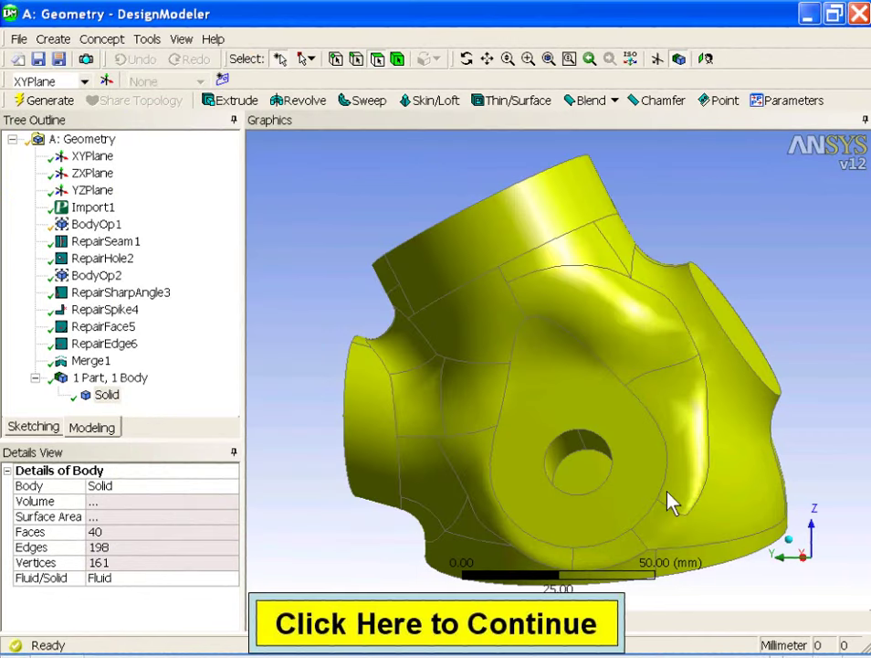
left_click(383, 619)
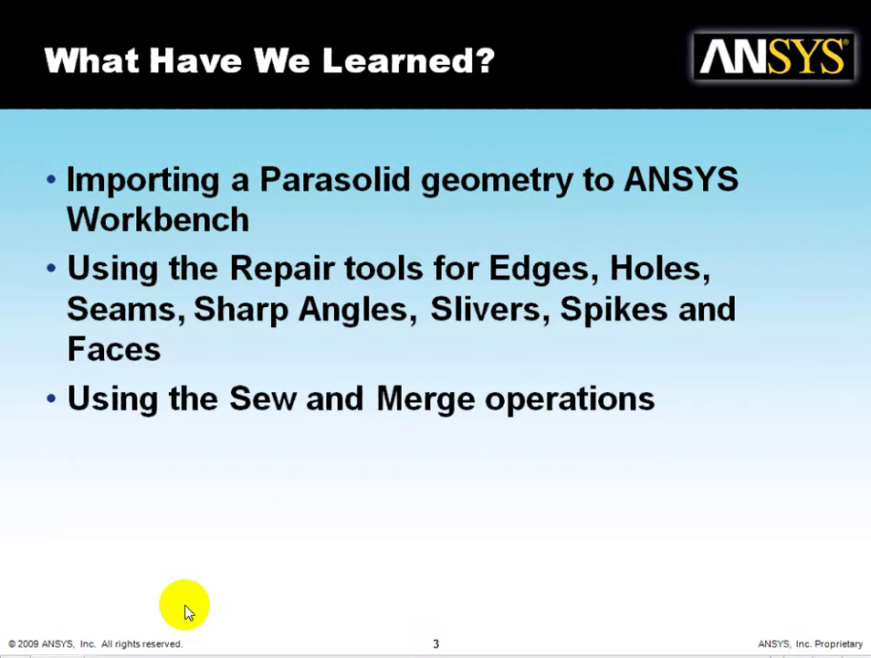